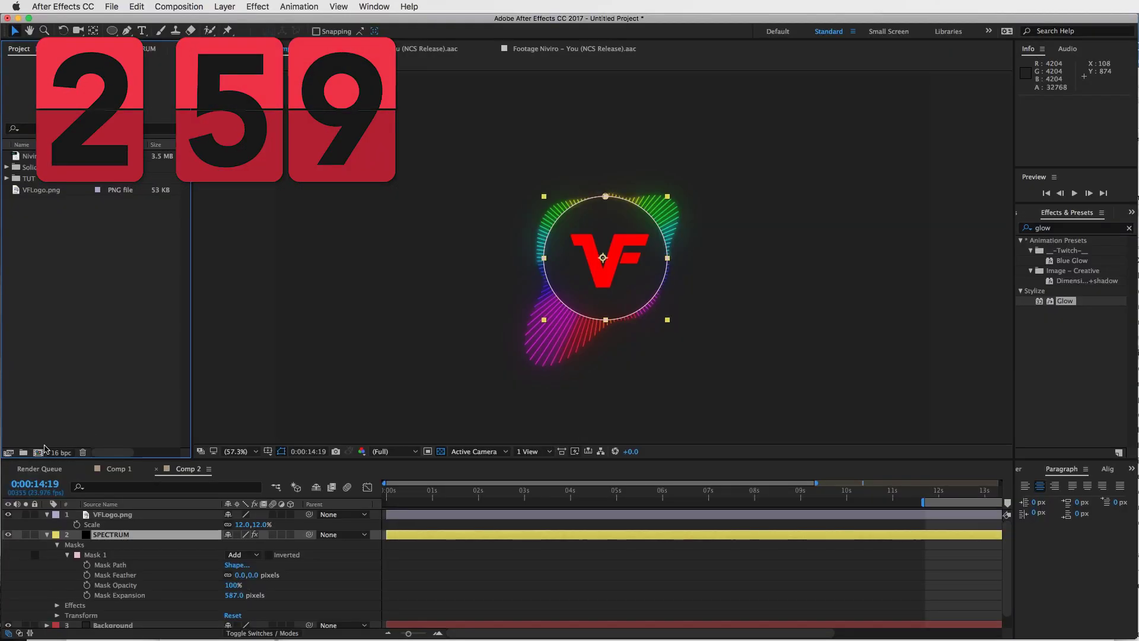
Step: Create the 'Audio Spec' composition and add the 1920×1080 'Dark Gray Solid 2' layer to it
click(38, 453)
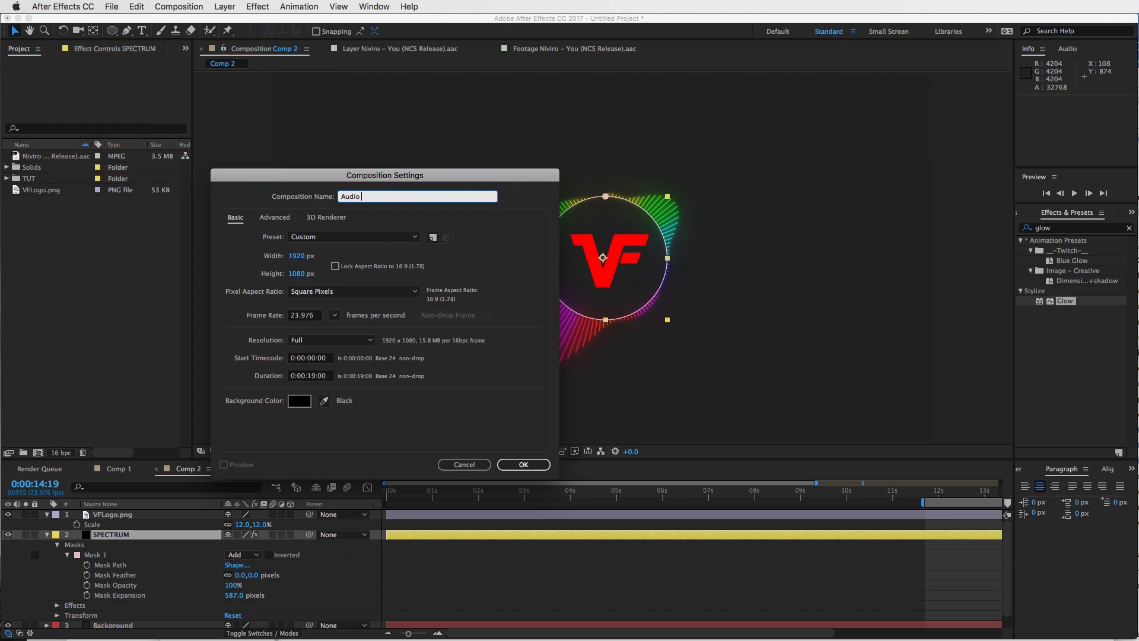
key(Return)
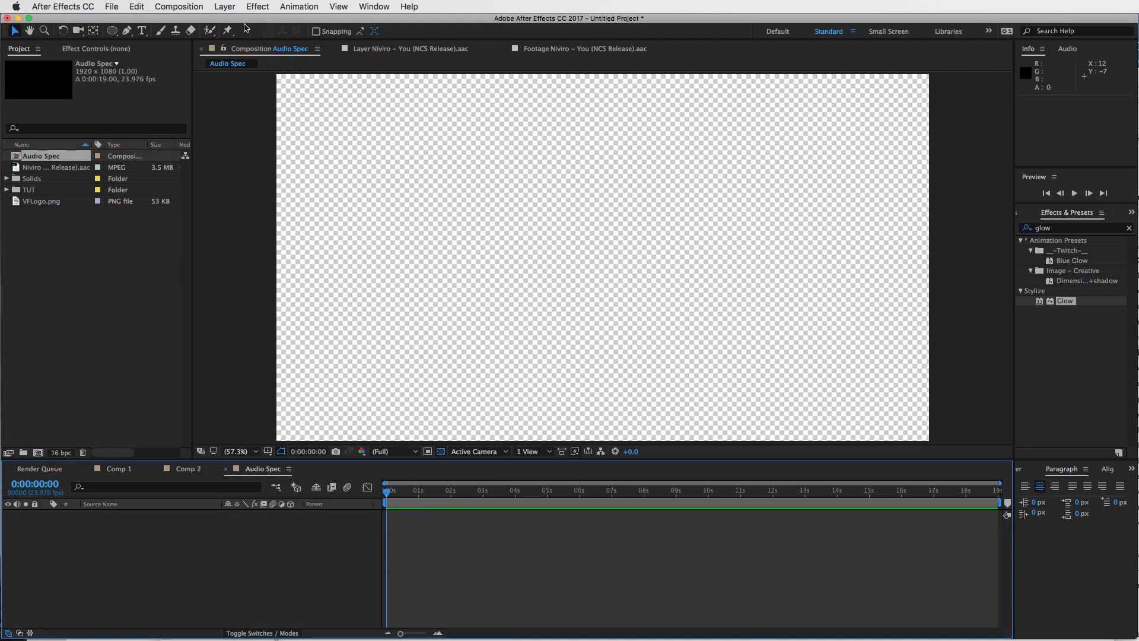
click(225, 6)
mouse_move(249, 21)
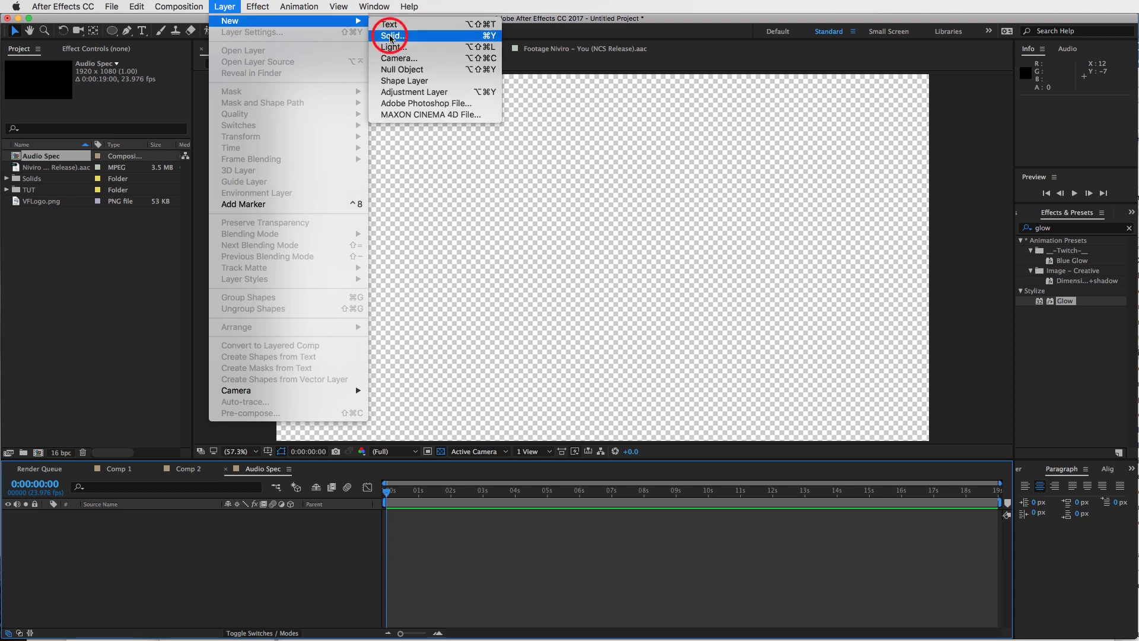
click(391, 37)
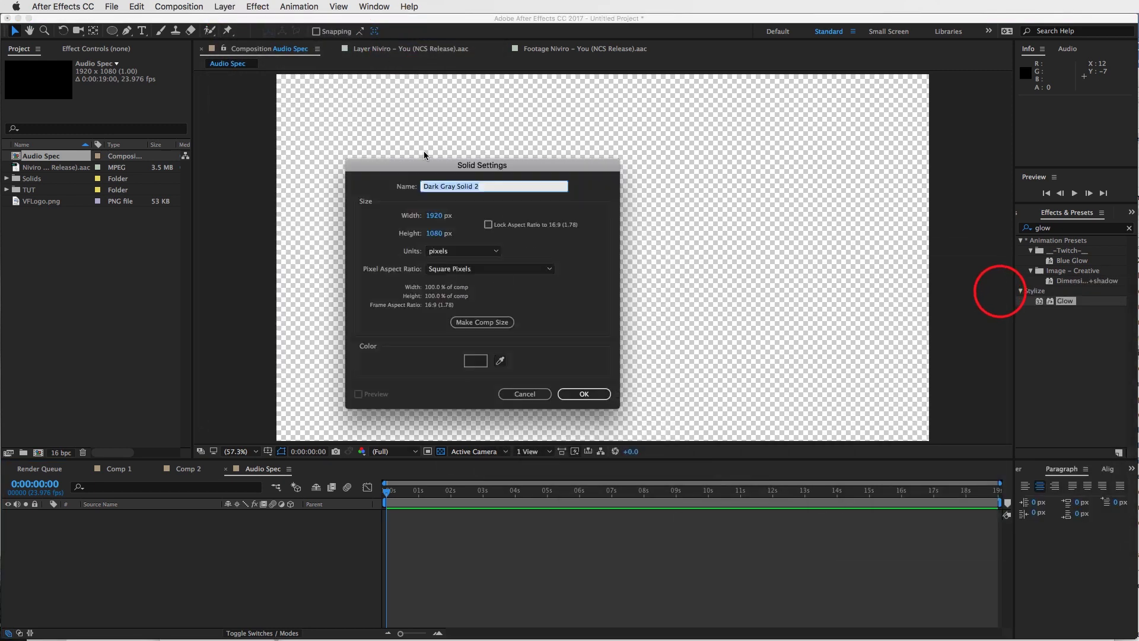
click(537, 359)
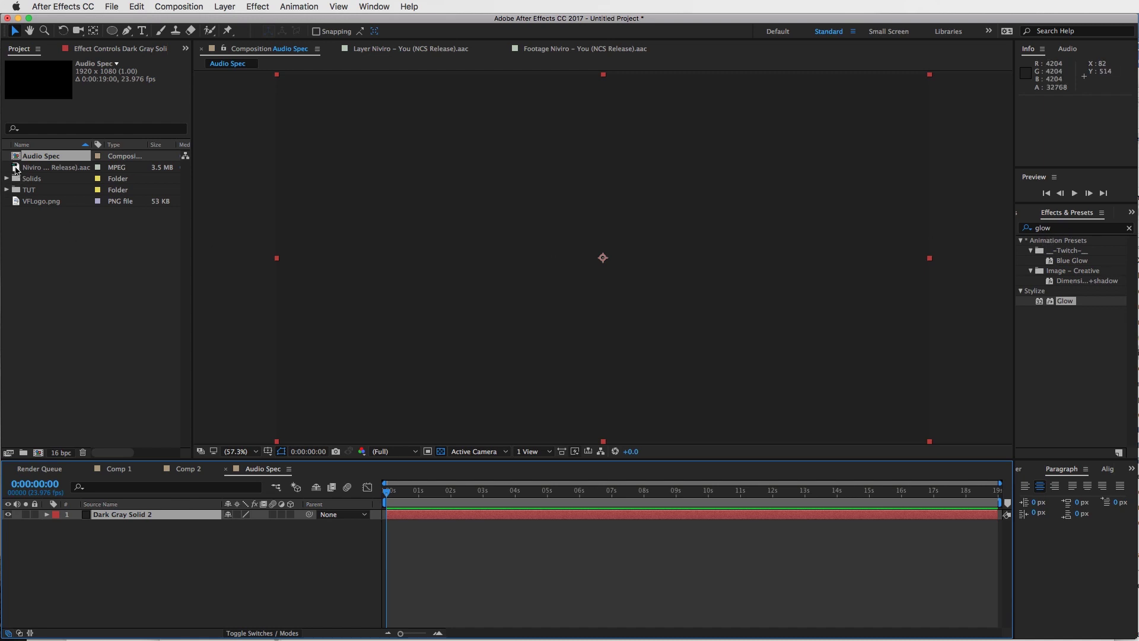
Step: Add the Niviro song to the timeline and rename the solid layer to 'SPectrum'
drag(16, 170, 117, 551)
click(122, 516)
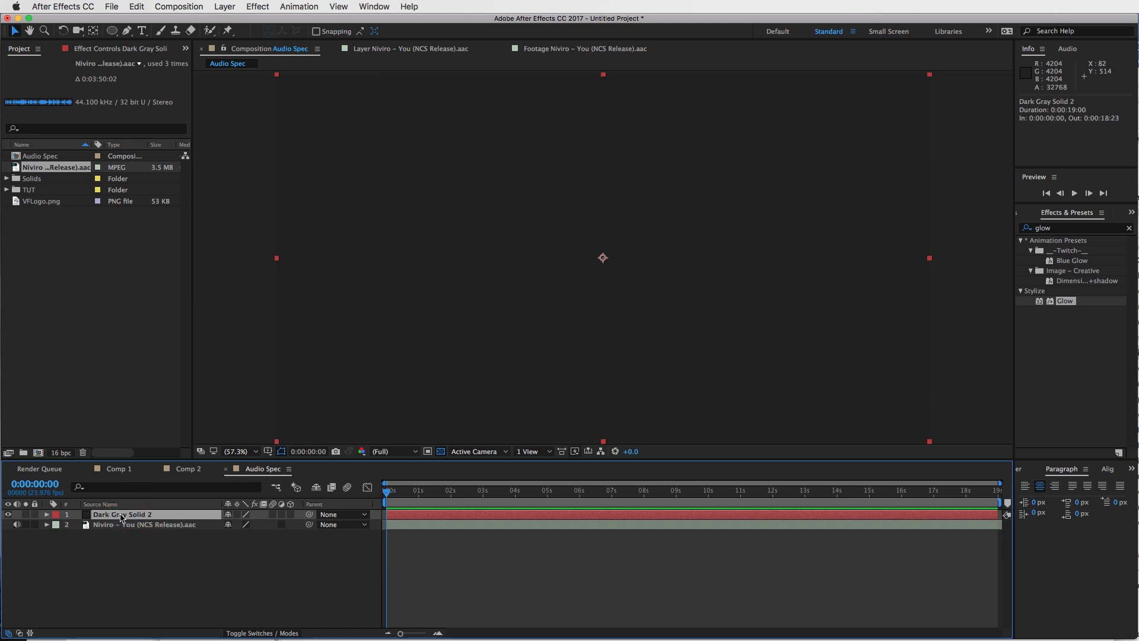
key(Return)
text(S)
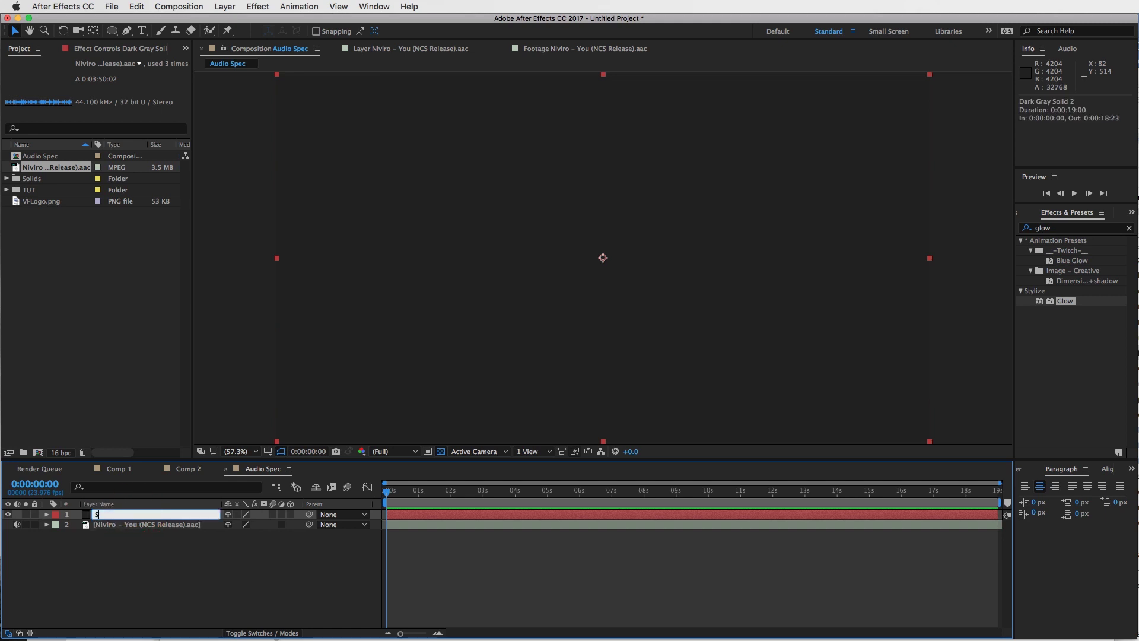
text(Pectrum)
key(Return)
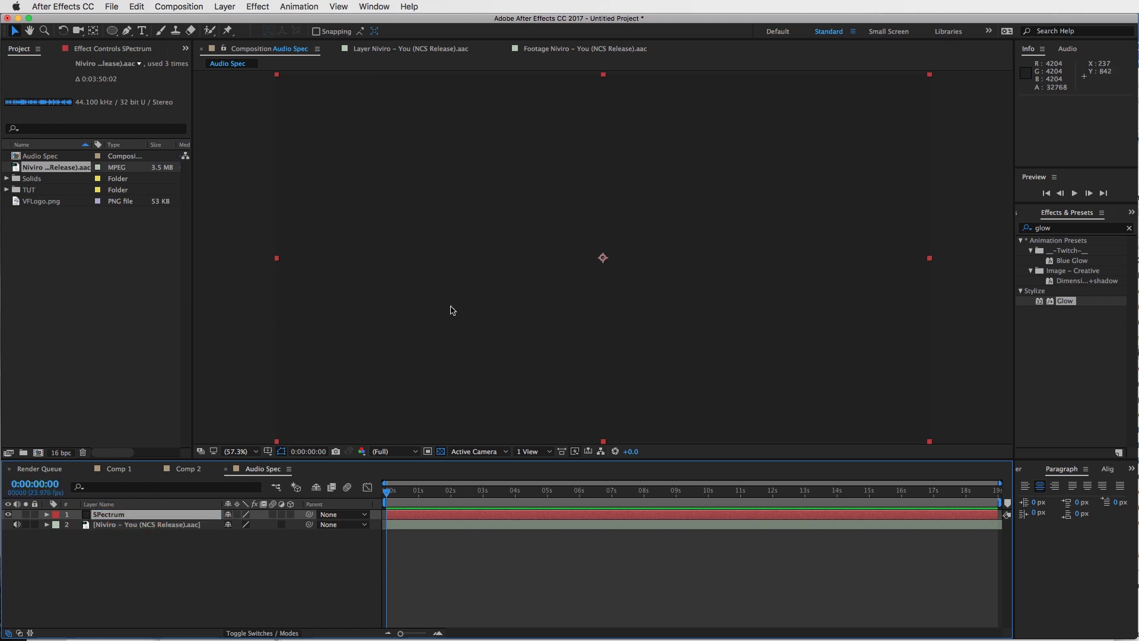
Step: Apply Audio Spectrum to SPectrum with its Audio Layer set to the Niviro track
click(1071, 232)
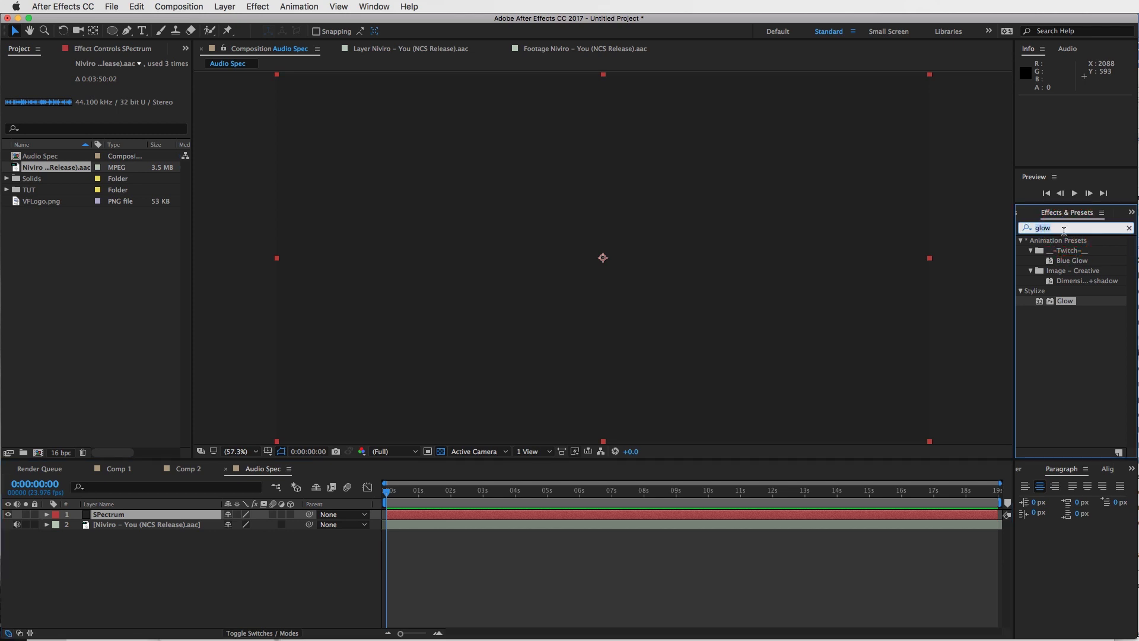
text(audio)
drag(1089, 255, 694, 291)
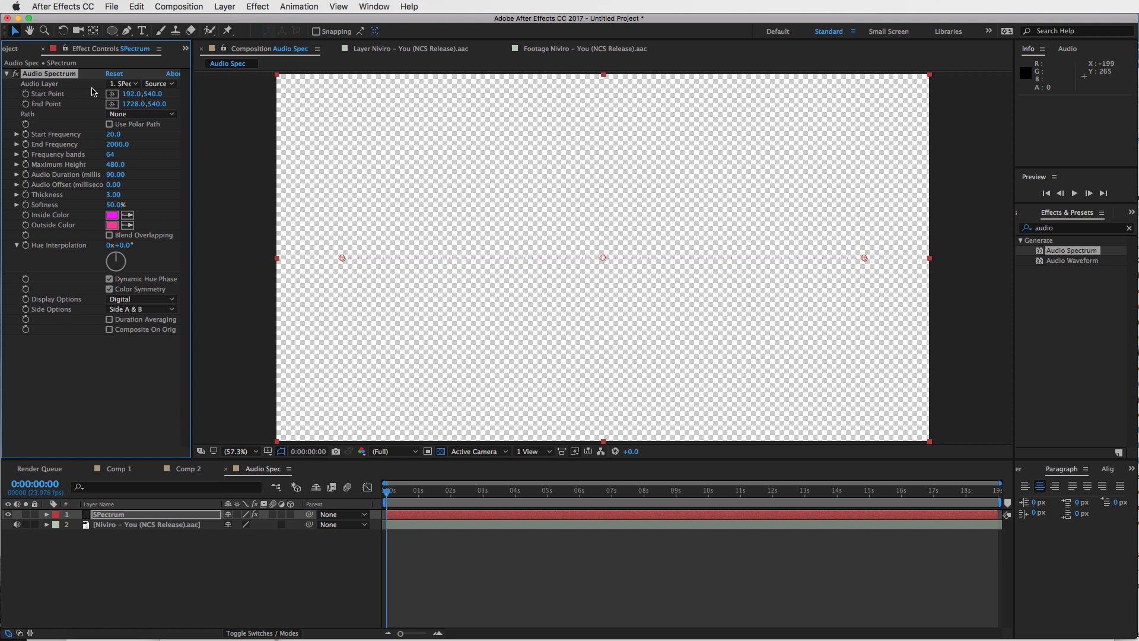
click(127, 85)
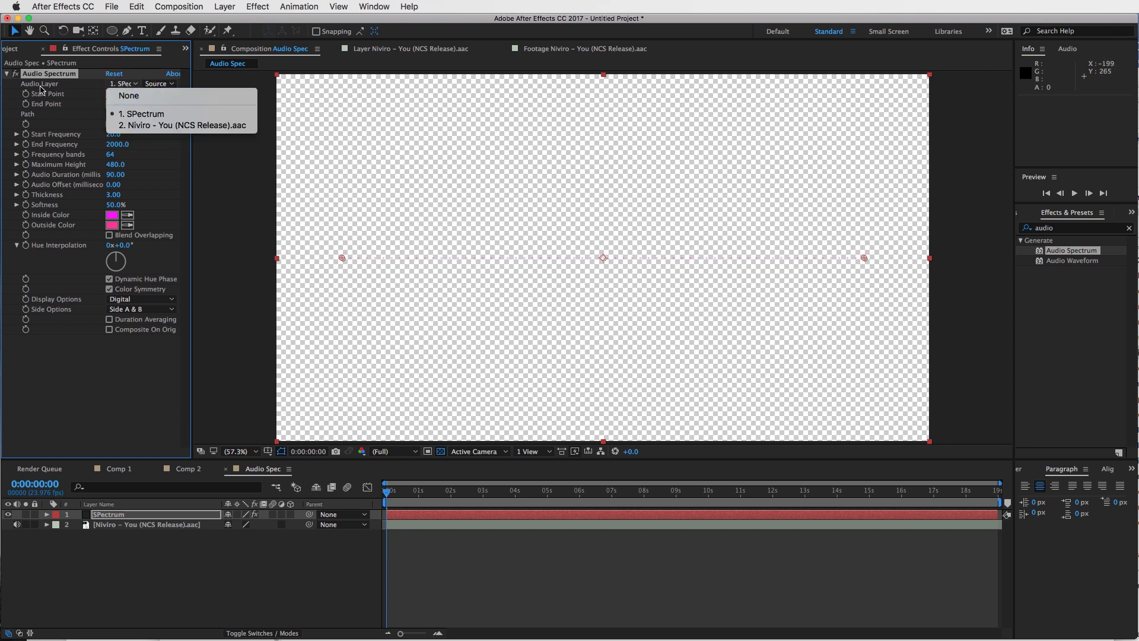
click(175, 126)
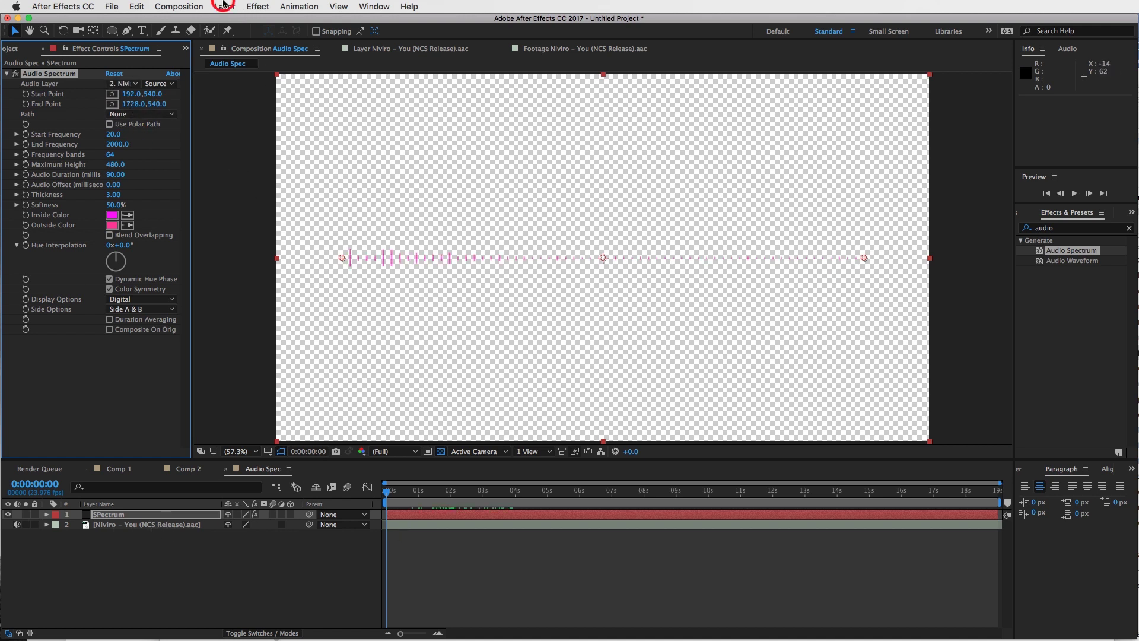
Step: Add a new solid, Dark Gray Solid 3, and place it below the SPectrum layer
click(223, 5)
mouse_move(231, 20)
click(394, 35)
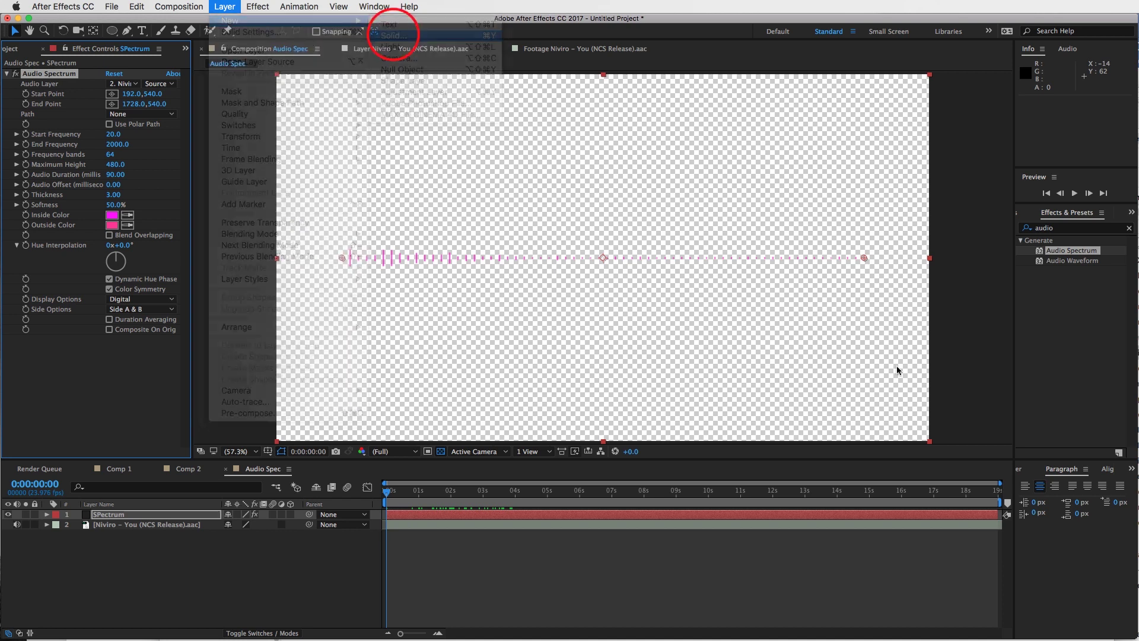
click(542, 360)
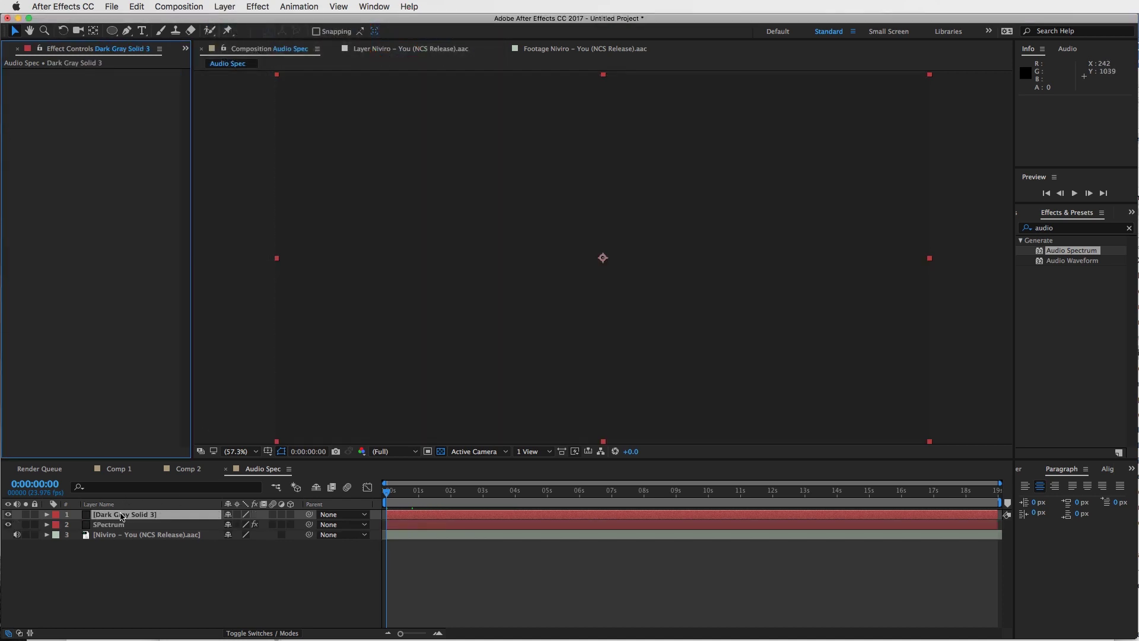
drag(121, 516, 127, 534)
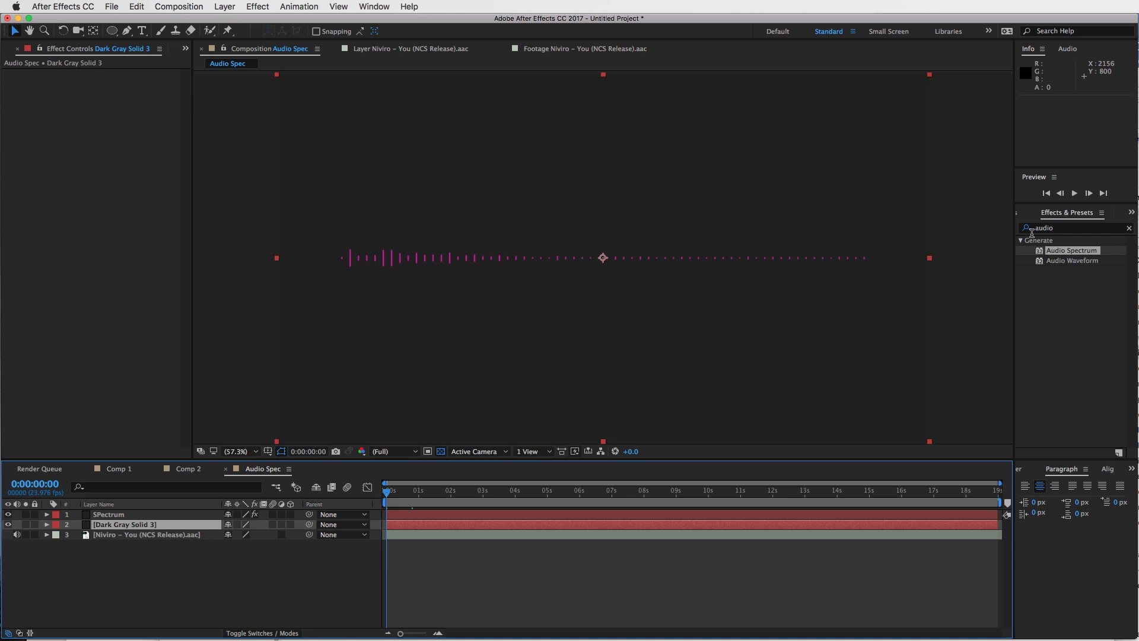
Step: Apply the 4-Color Gradient effect to Dark Gray Solid 3
click(1057, 232)
text(gradi)
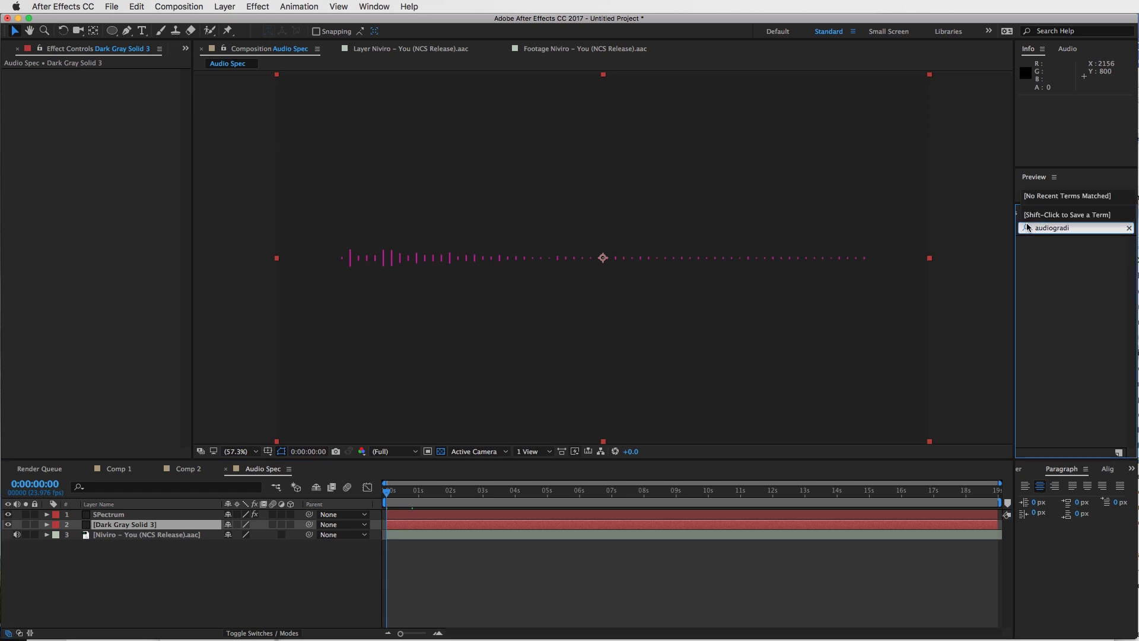
double_click(1028, 227)
text(gradi)
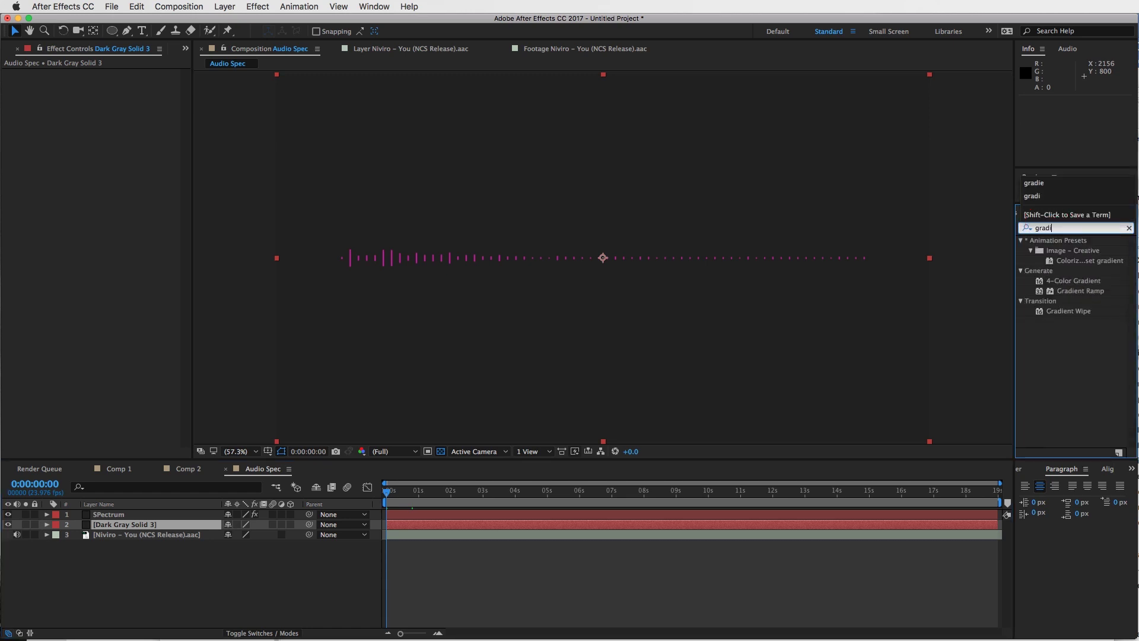
click(1067, 281)
drag(1068, 281, 791, 525)
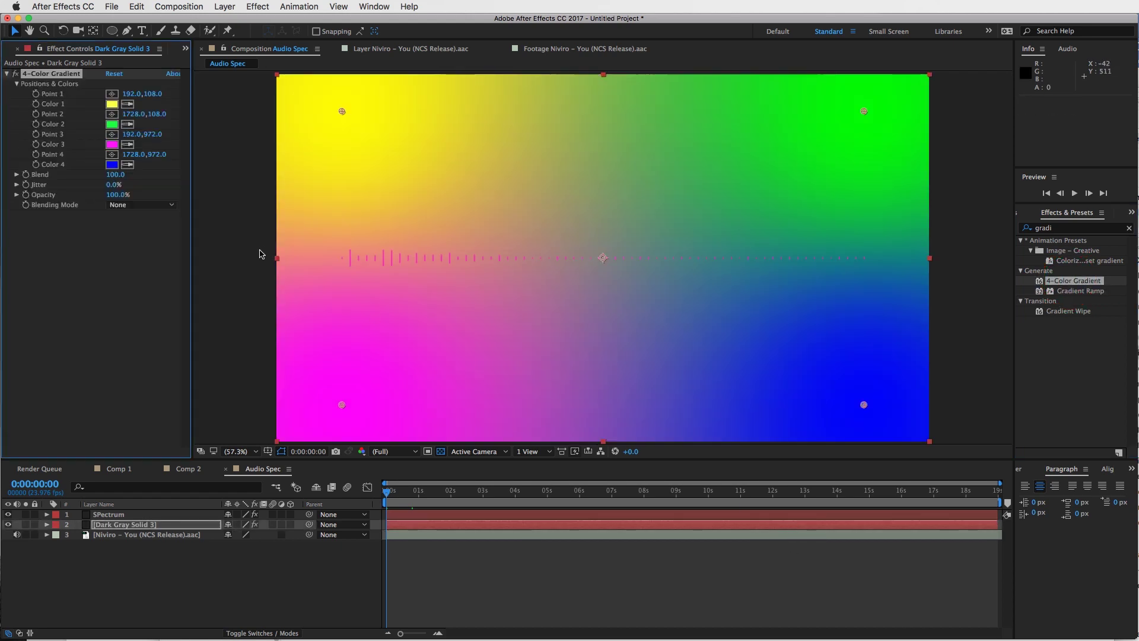
Step: Darken the four gradient colours to dark navy, deep purple, dark green and dark olive
click(110, 167)
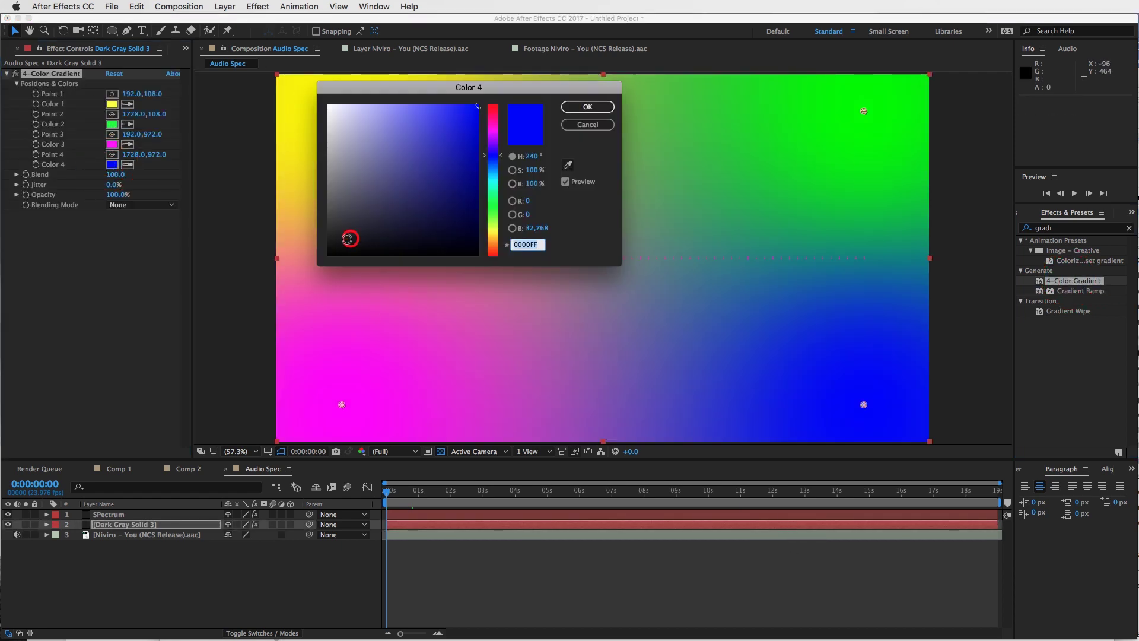
drag(349, 238, 479, 233)
click(587, 107)
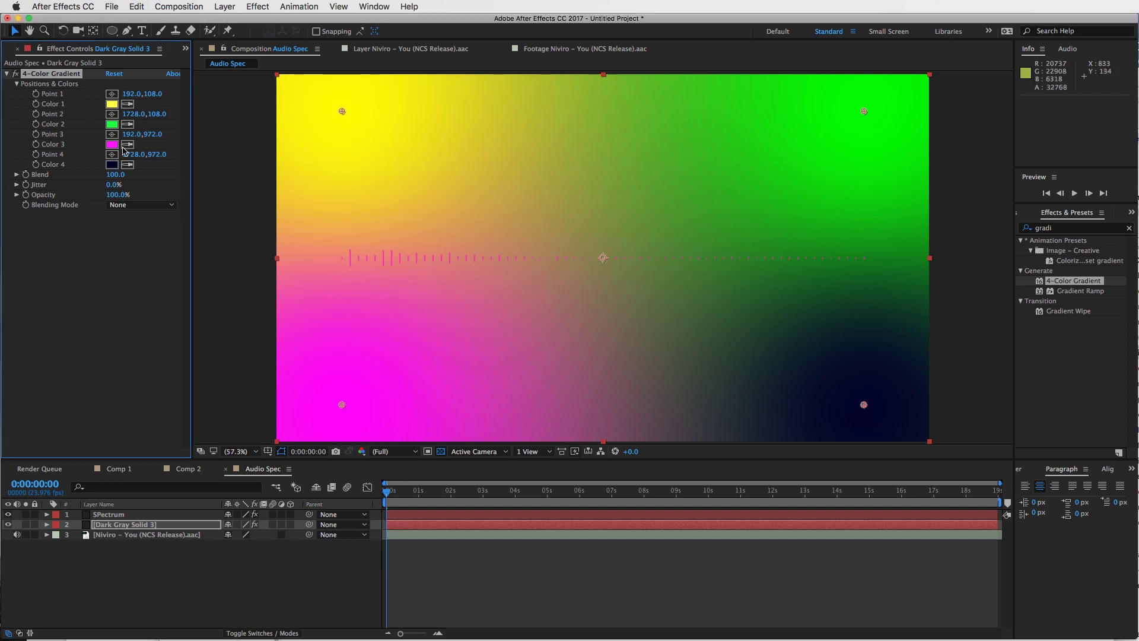
click(111, 144)
click(478, 238)
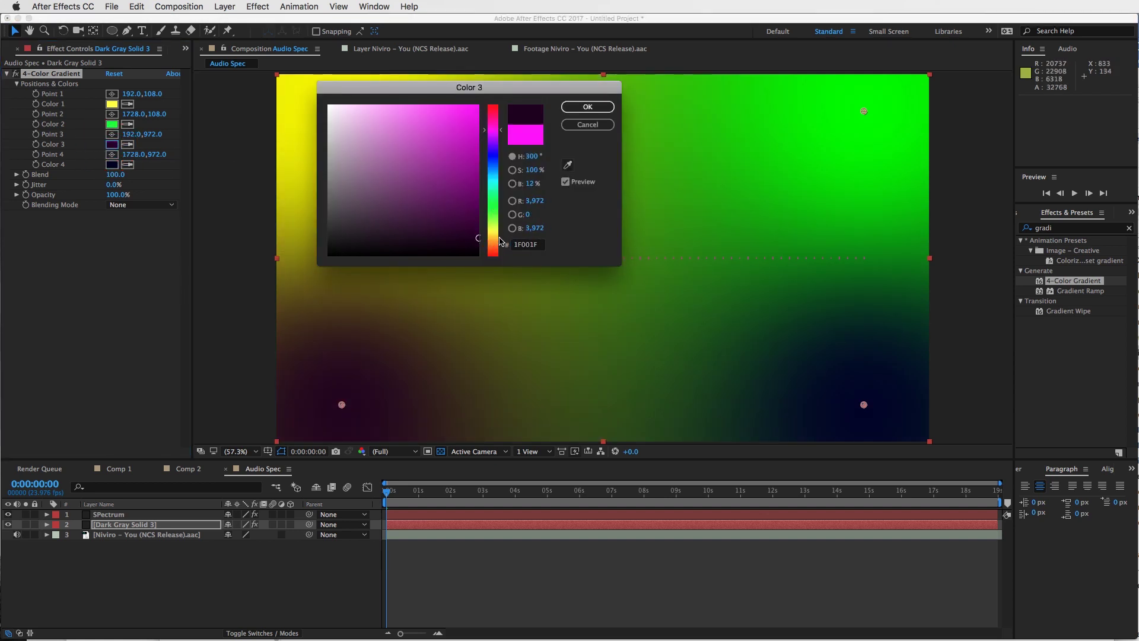
key(Return)
click(111, 124)
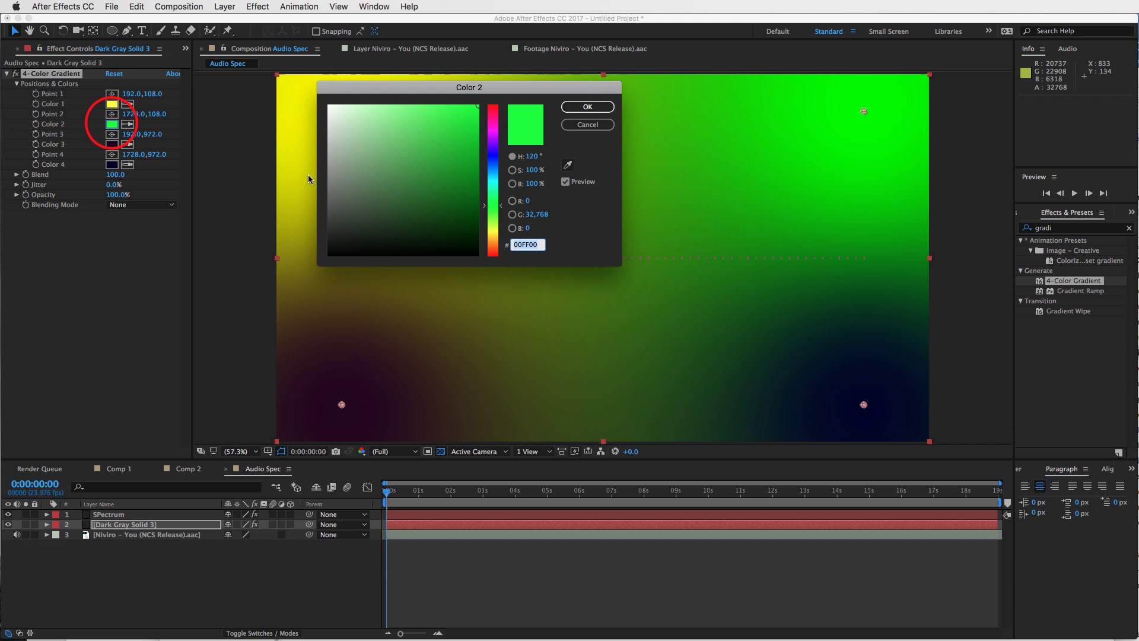
drag(473, 238, 489, 237)
key(Return)
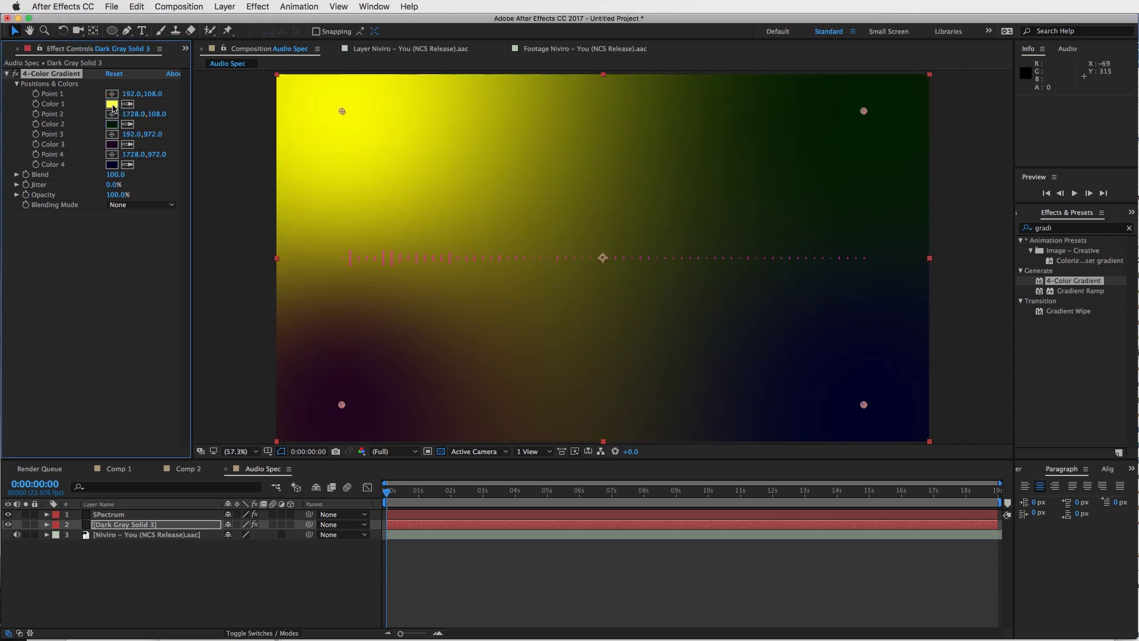
click(111, 104)
click(478, 238)
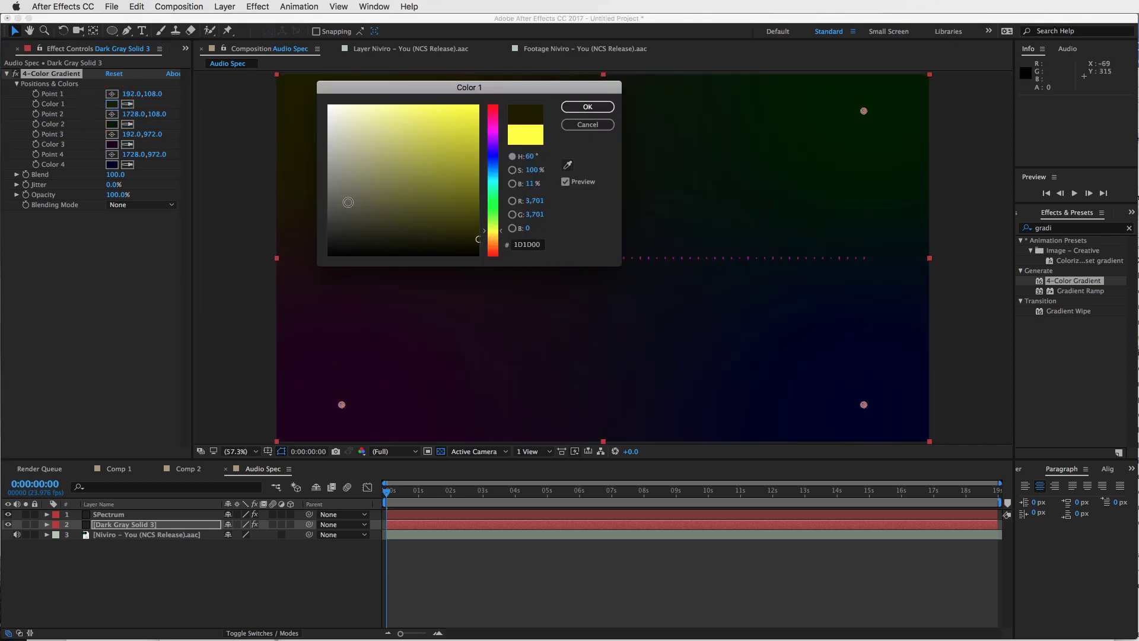
key(Return)
Step: Set the gradient's Blend to 290 and Jitter to 100%
double_click(603, 234)
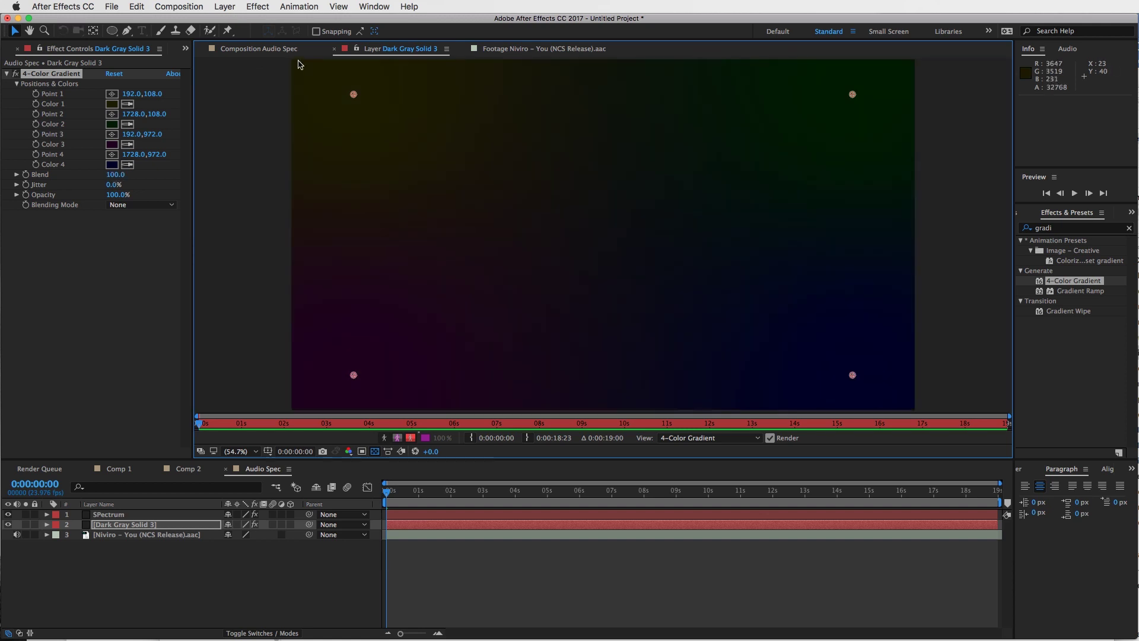
click(264, 49)
drag(113, 177, 228, 173)
click(116, 185)
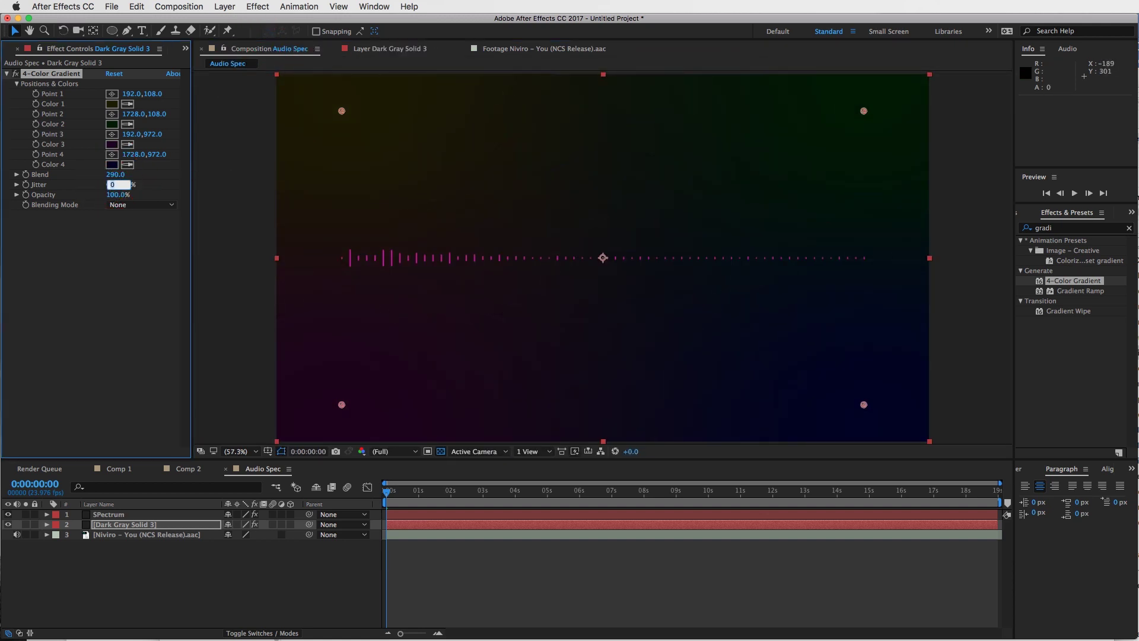
Step: Draw an ellipse mask, Mask 1, as a circle at the composition centre on SPectrum
click(502, 513)
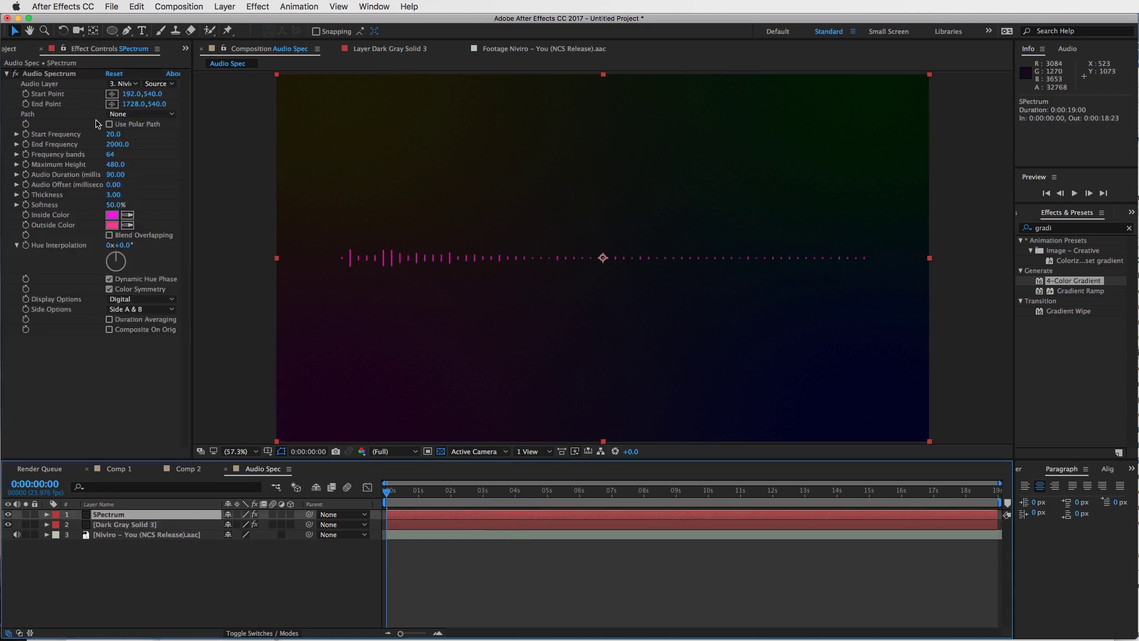
click(112, 32)
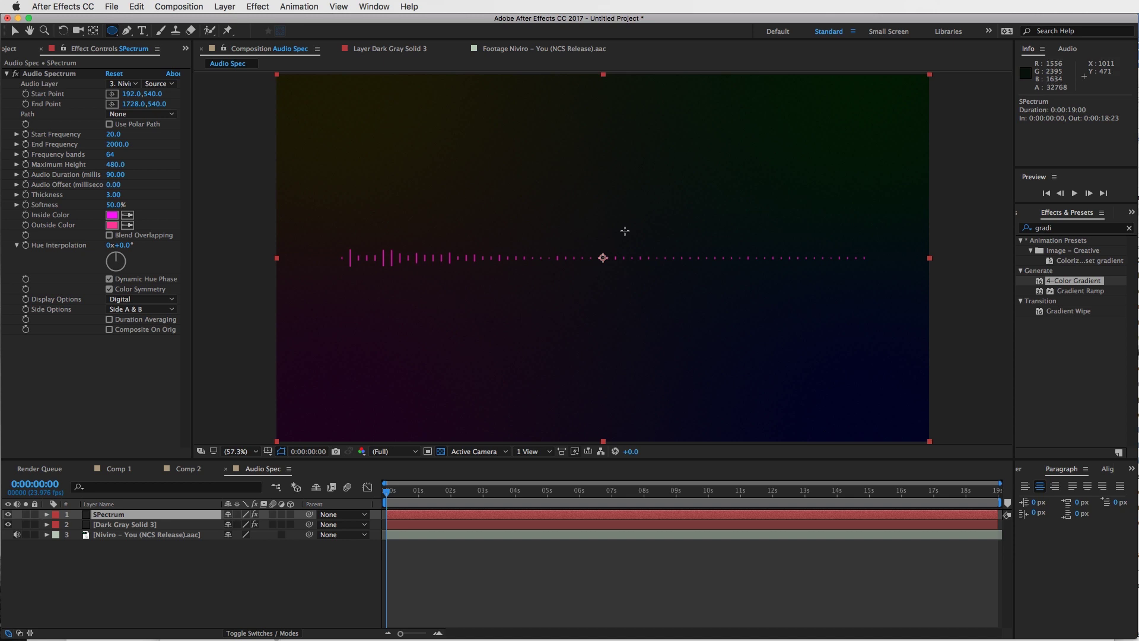
drag(603, 257, 692, 312)
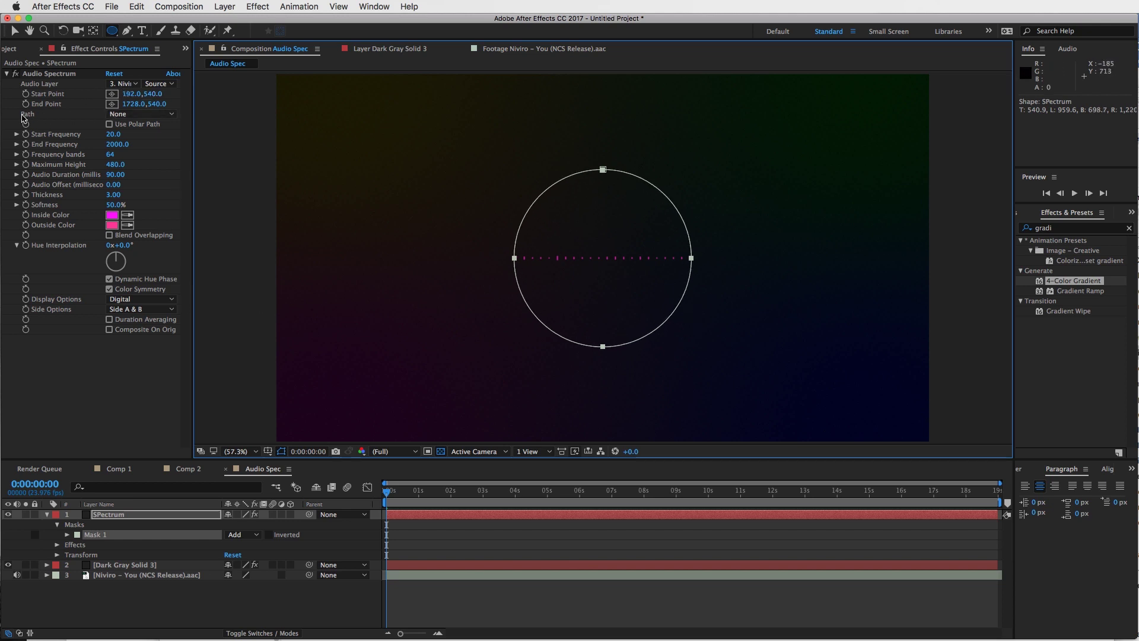
Step: Set Audio Spectrum's Path to Mask 1 and Side Options to Side B
click(134, 115)
click(133, 142)
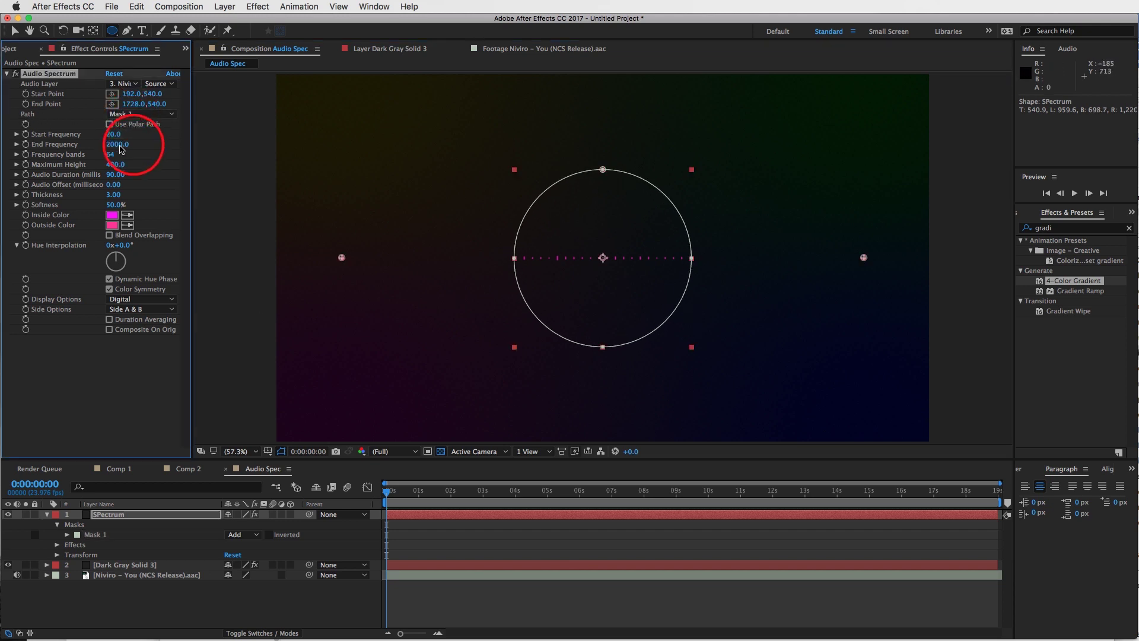
click(15, 31)
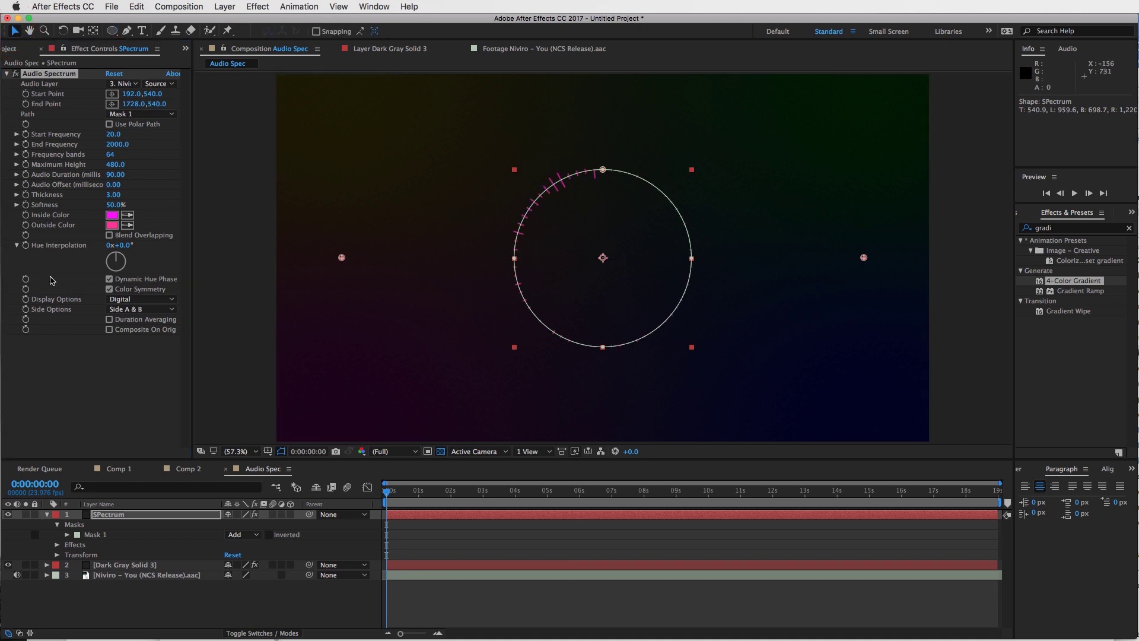
click(131, 314)
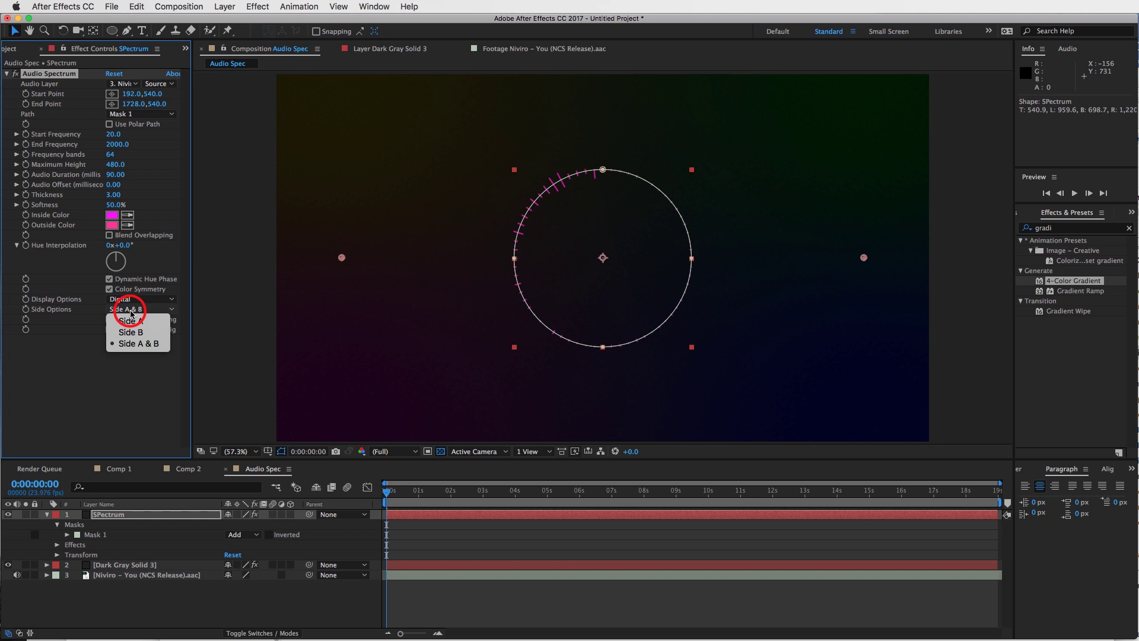
click(133, 337)
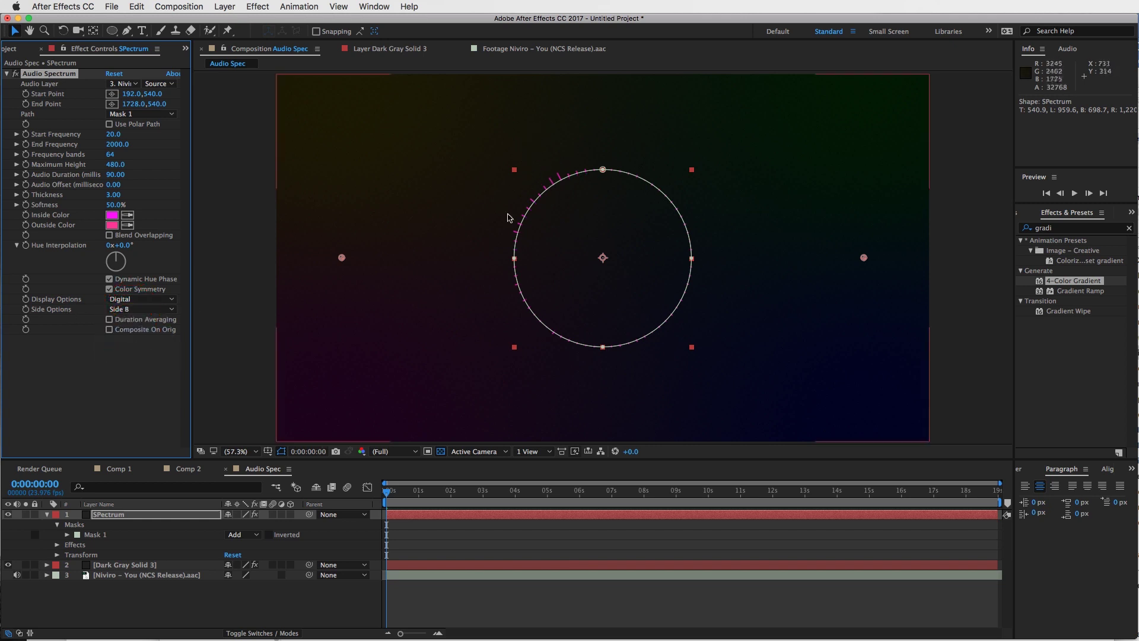
Step: Set Mask 1's Mask Expansion to 388 px, preview, and park the playhead at 0:00:04:19
click(68, 535)
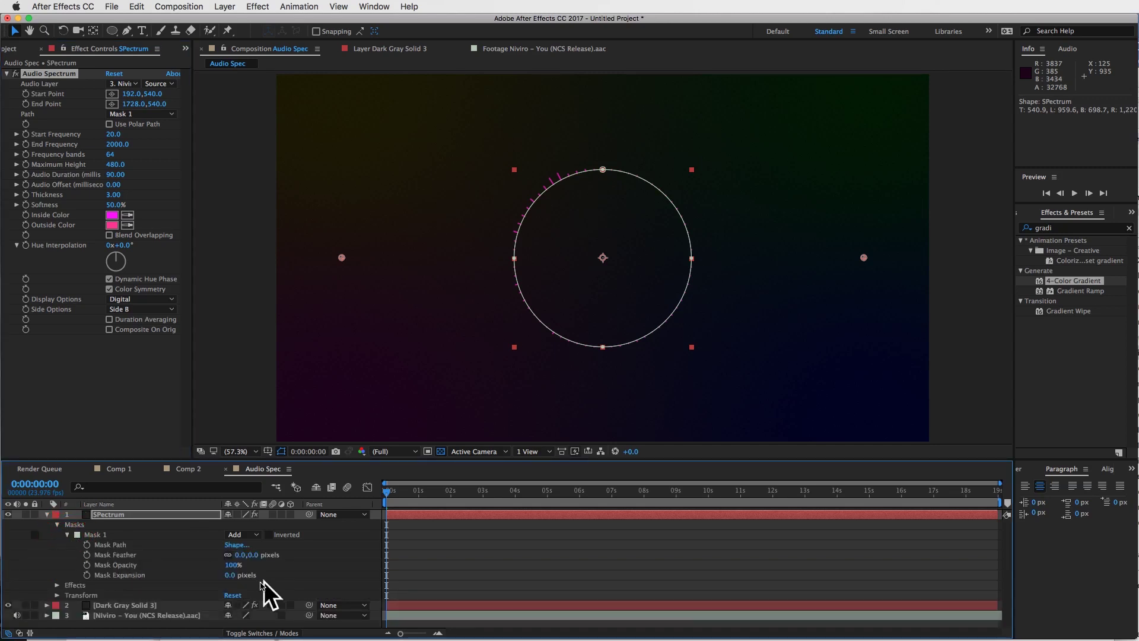
drag(231, 575, 487, 516)
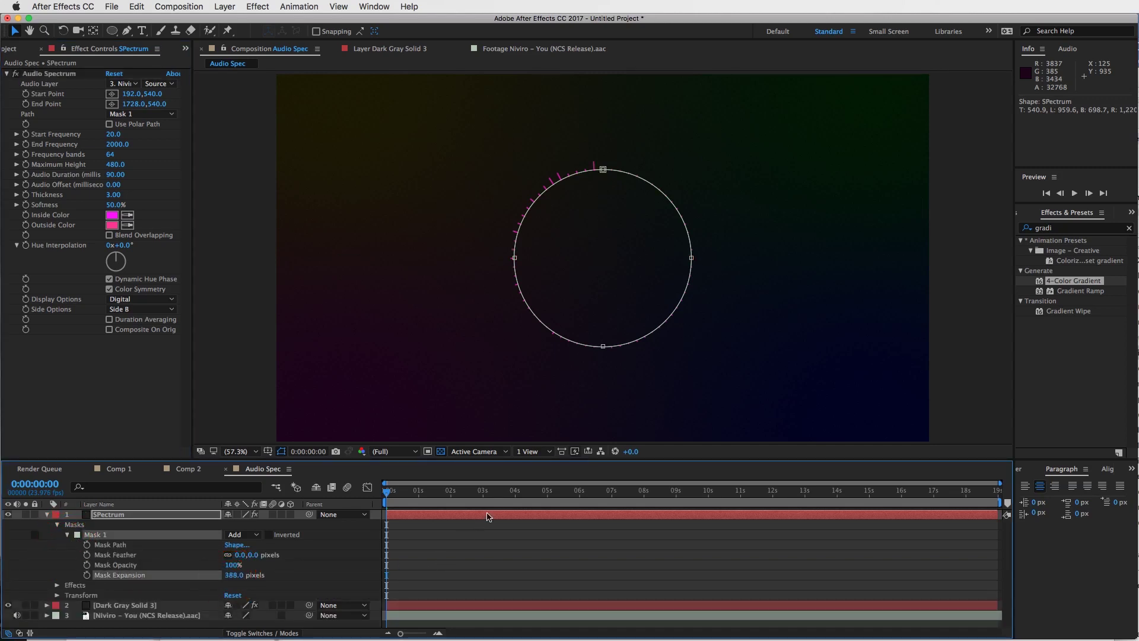
click(449, 492)
key(space)
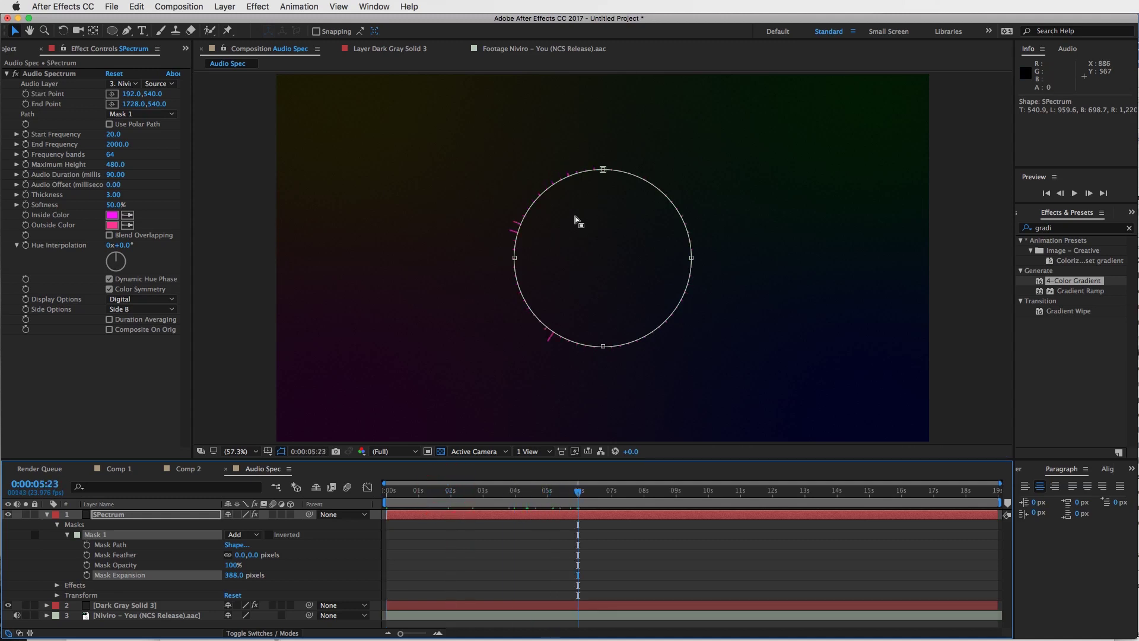
drag(584, 492, 540, 491)
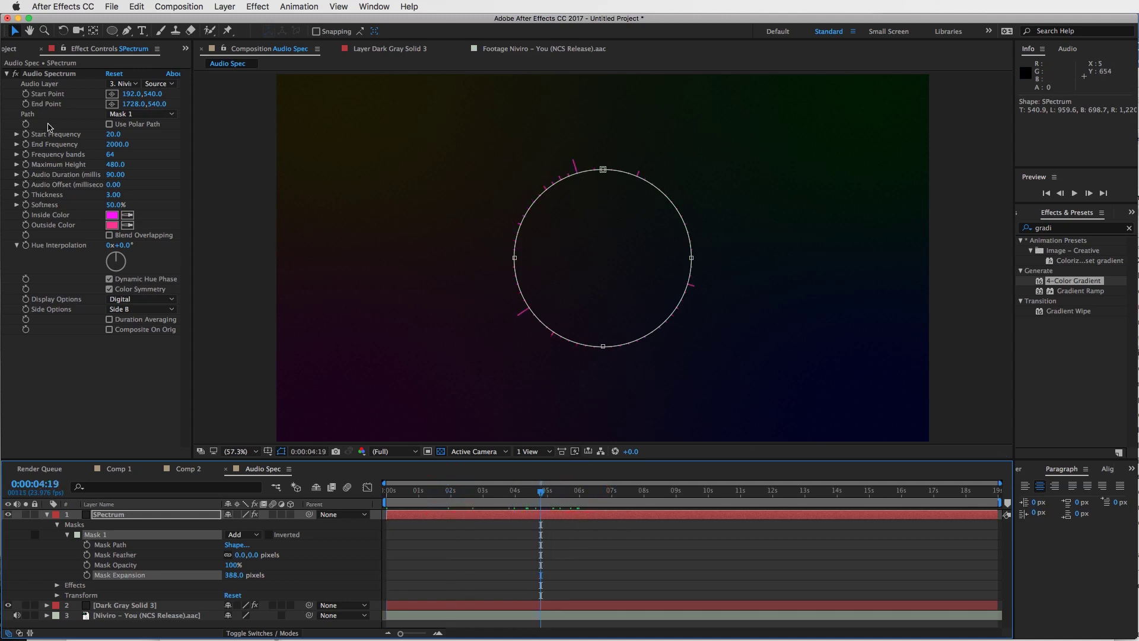
Step: Give Audio Spectrum End Frequency 200, Maximum Height 1610 and 130 frequency bands
click(121, 145)
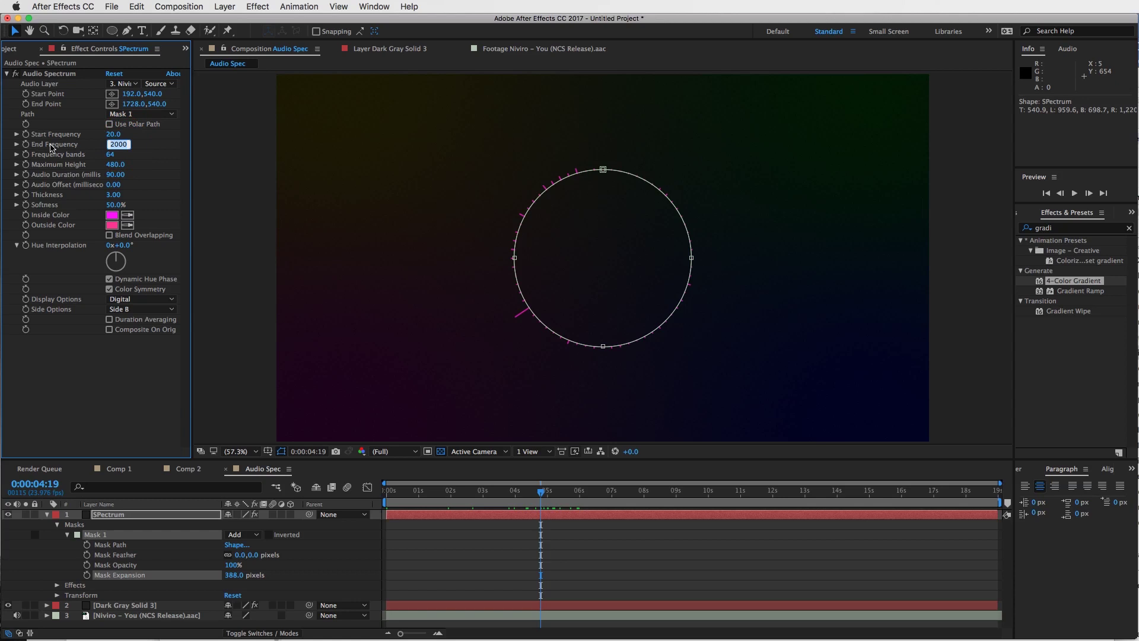
key(Return)
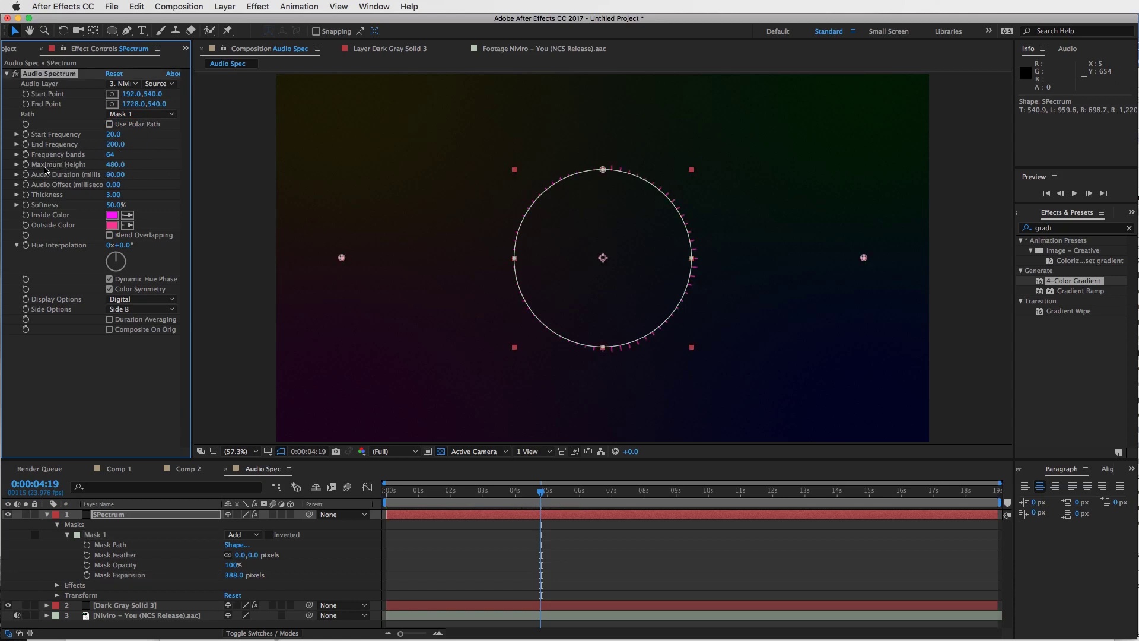
drag(112, 170, 155, 166)
drag(541, 492, 665, 494)
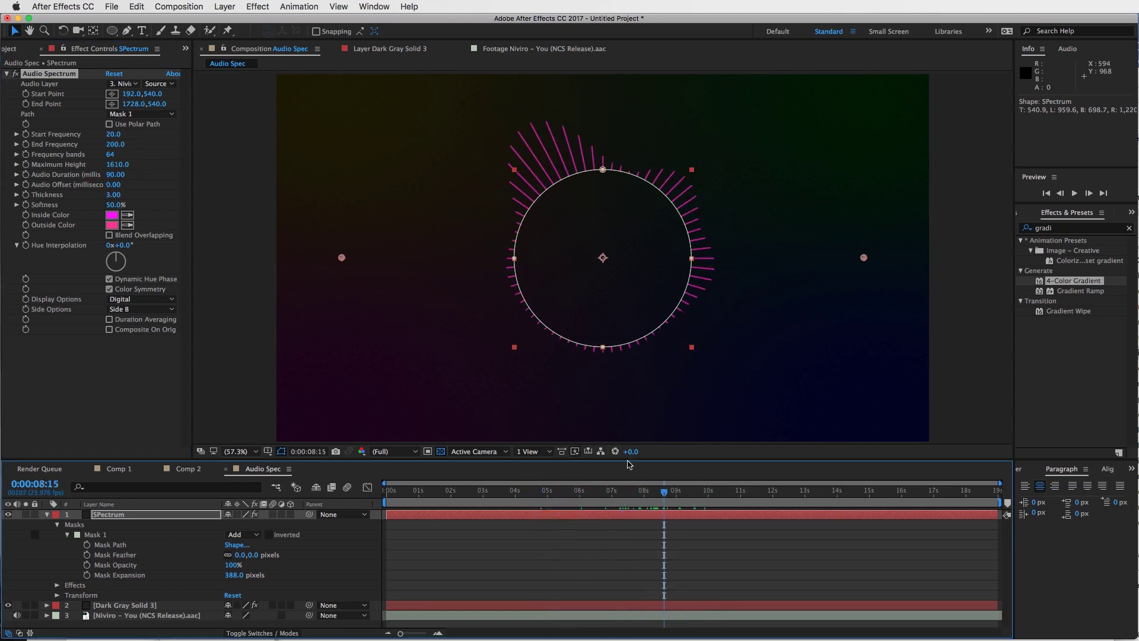
drag(111, 156, 152, 155)
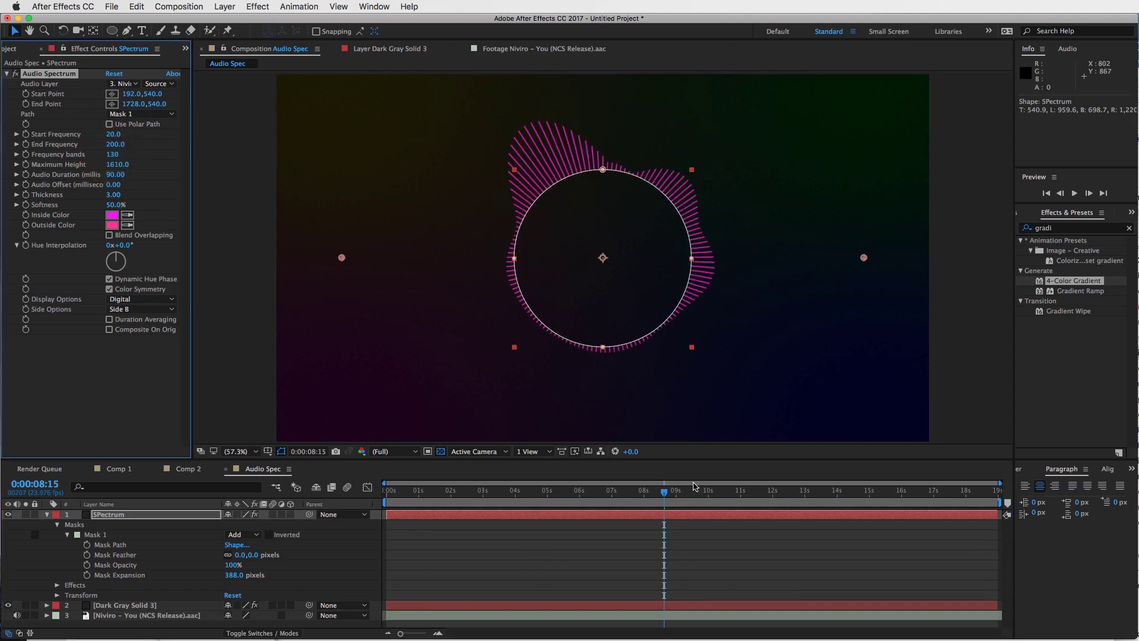
drag(664, 493, 746, 494)
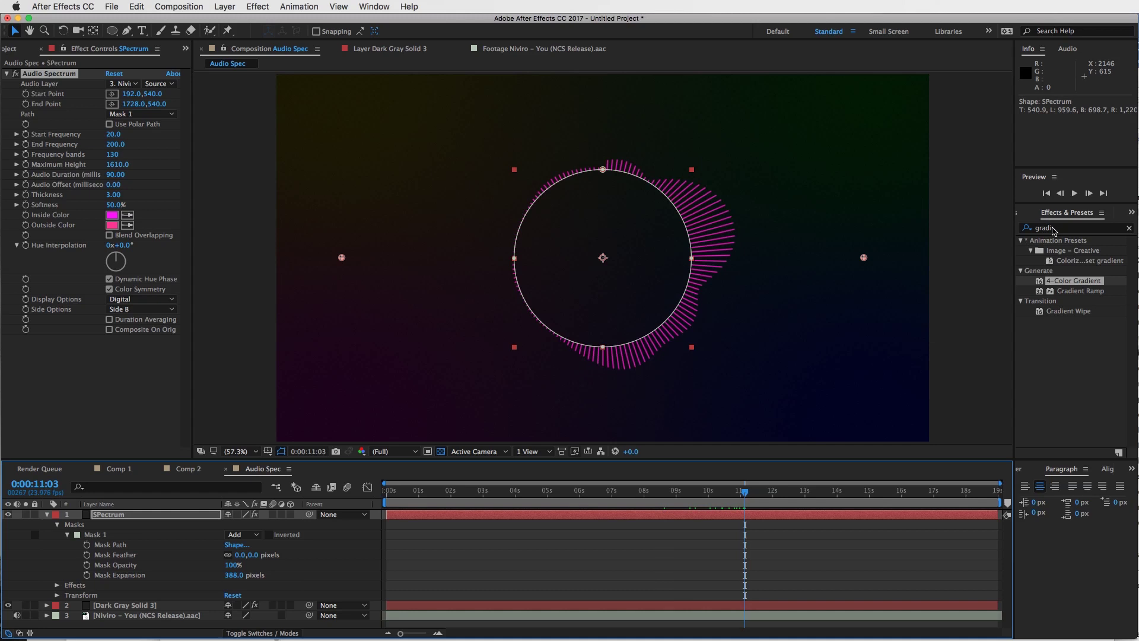
Step: Apply the Glow effect to the SPectrum layer
click(1055, 228)
text(glow)
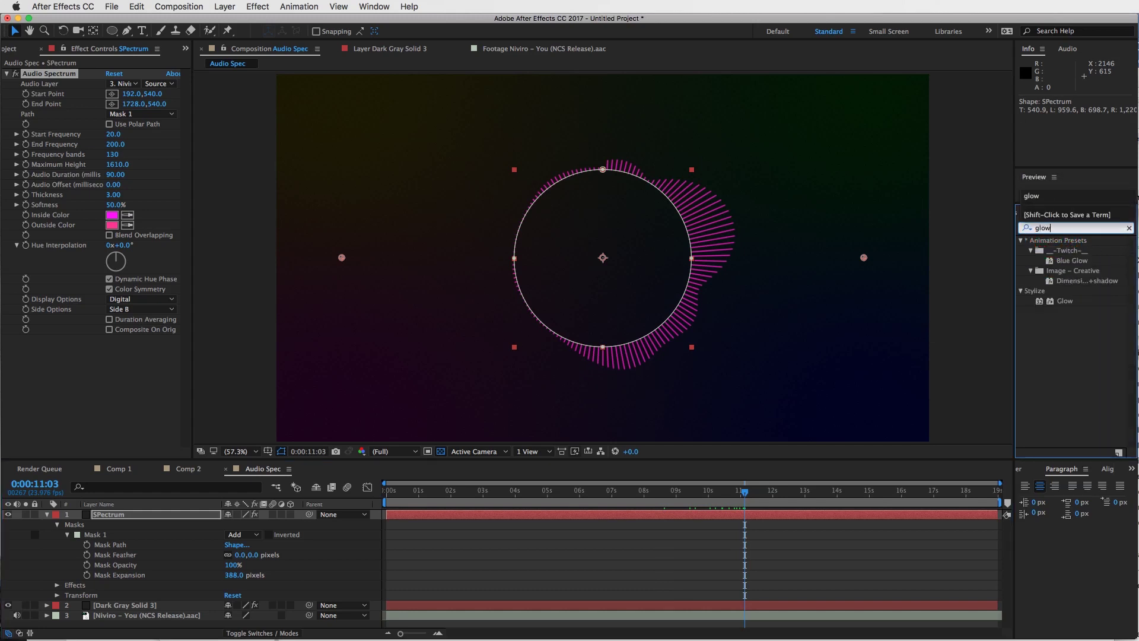
drag(1052, 306, 433, 515)
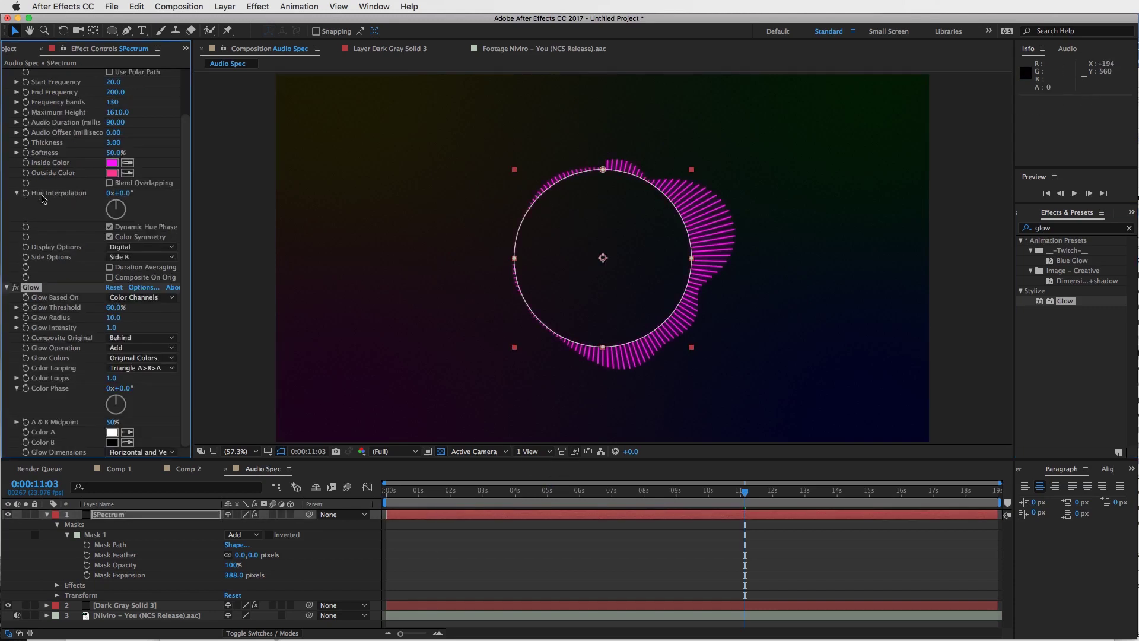
Step: Set Audio Spectrum's Hue Interpolation to 1x so the bars turn rainbow-coloured
scroll(61, 209, up, 3)
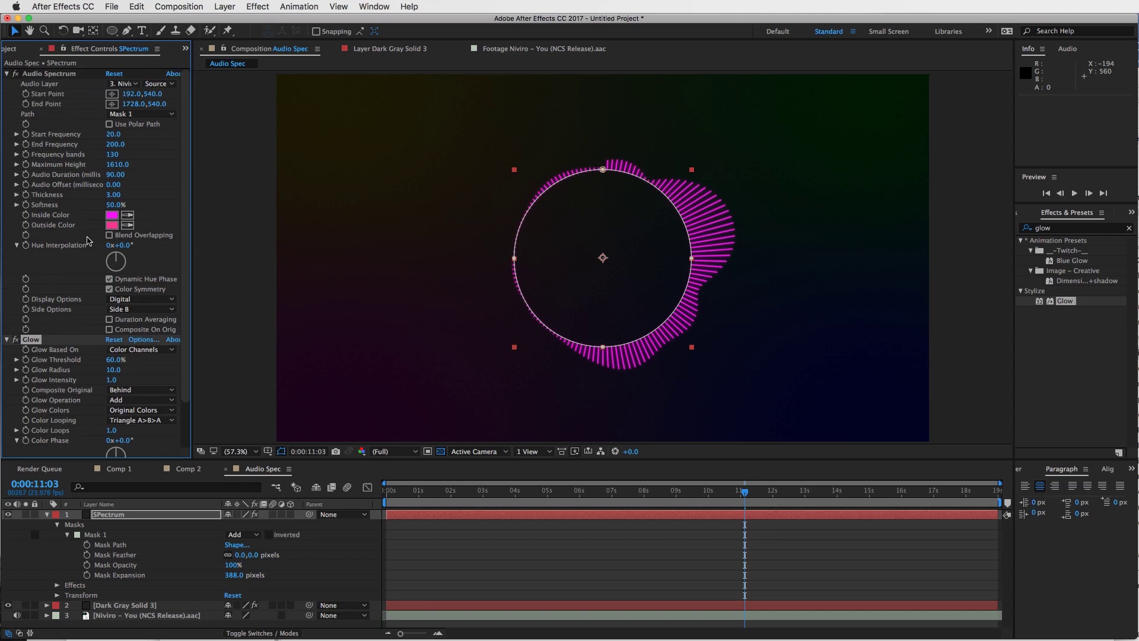
click(108, 245)
text(1)
key(Return)
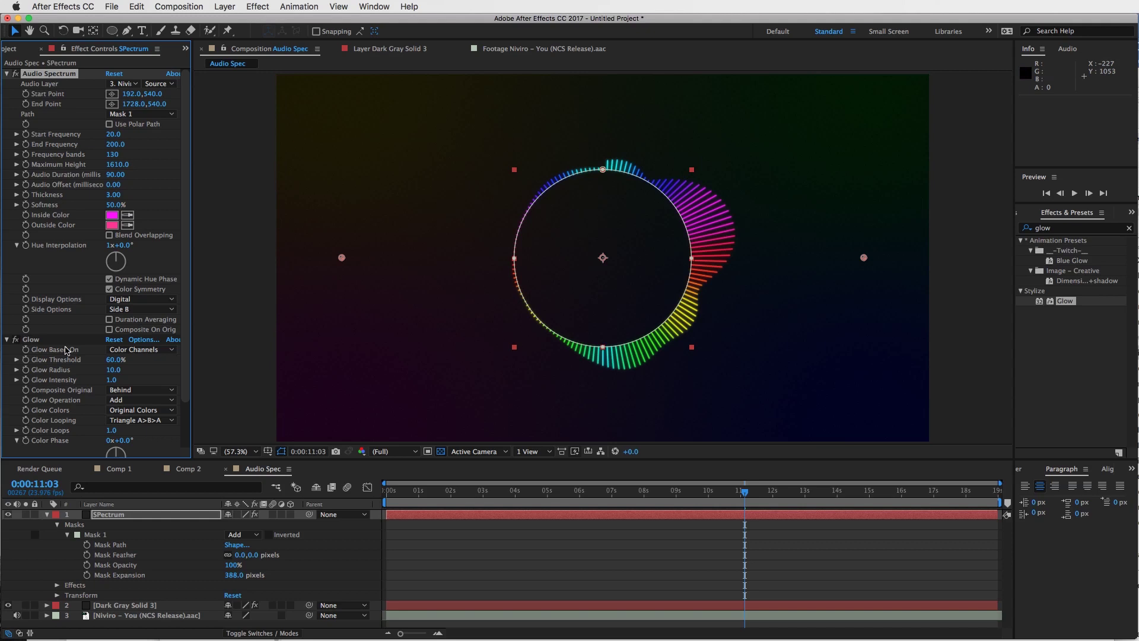
Step: Set the Glow Radius to 58 and the Glow Intensity to 1.3
scroll(65, 351, down, 2)
scroll(65, 351, down, 1)
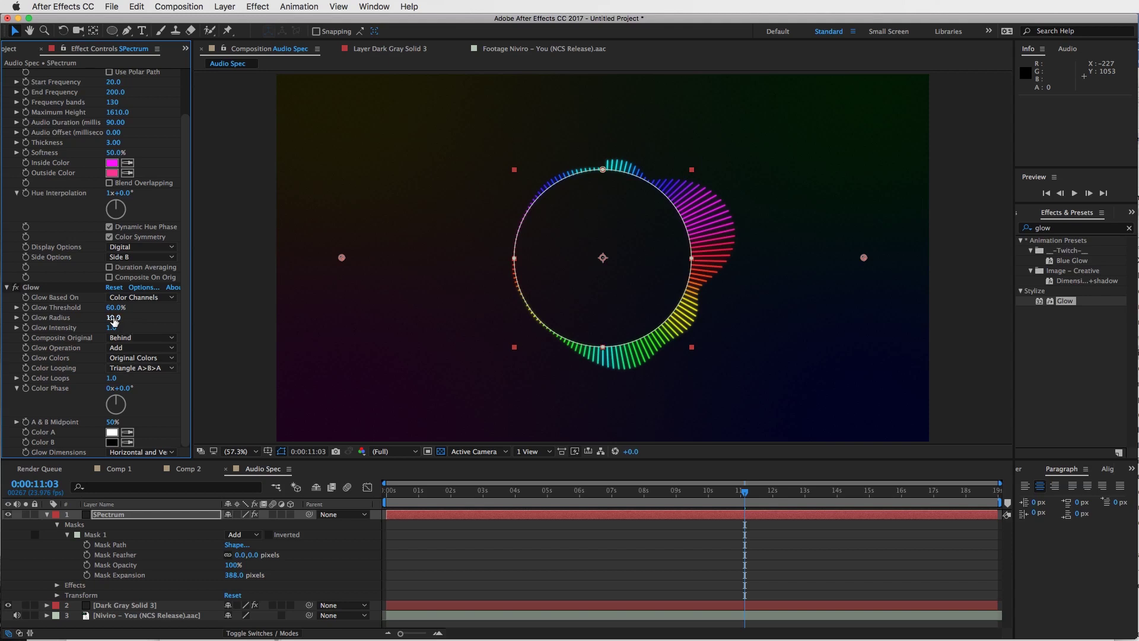
drag(113, 320, 135, 321)
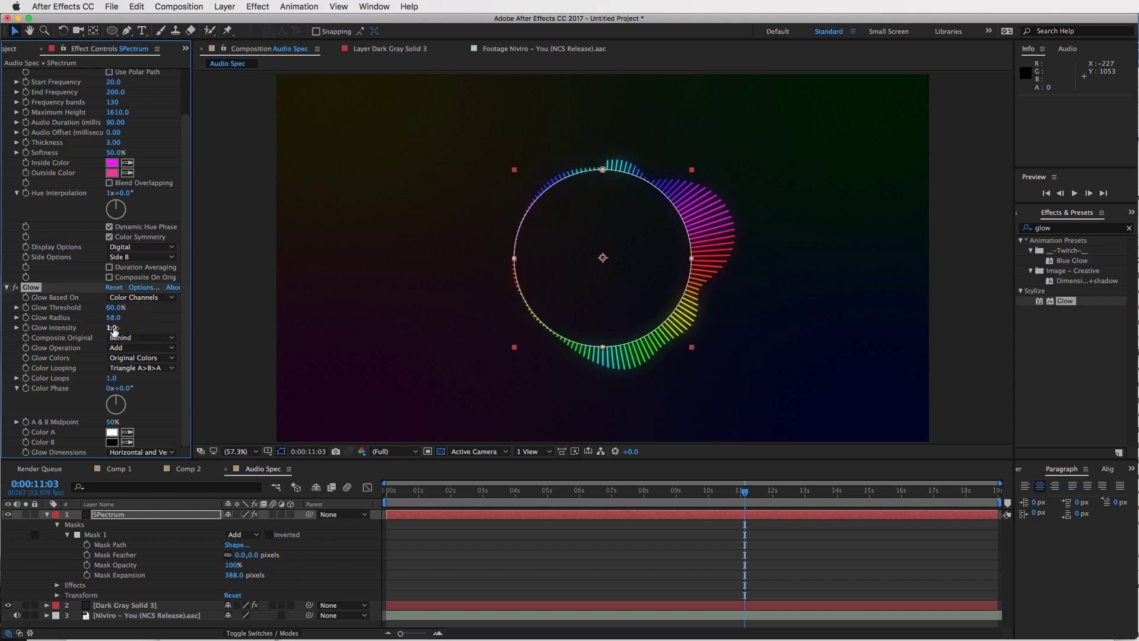
drag(112, 327, 121, 328)
Step: Duplicate the Glow as Glow 2 with radius 96 and intensity 0.2
click(28, 288)
key(super+d)
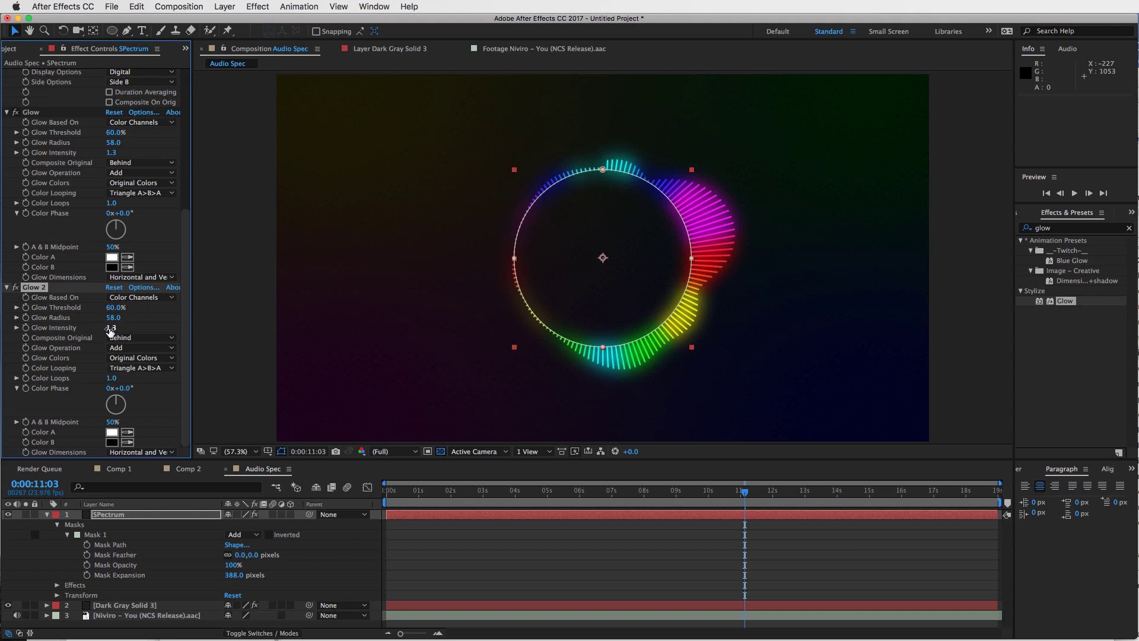
drag(111, 329, 97, 330)
drag(112, 328, 75, 328)
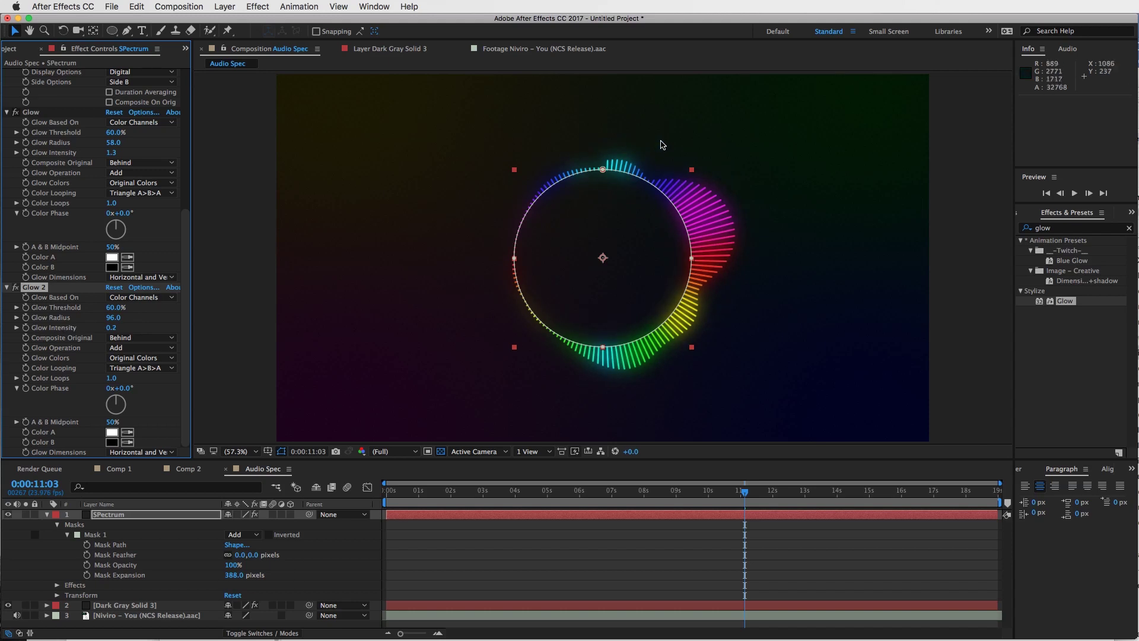
scroll(84, 119, up, 5)
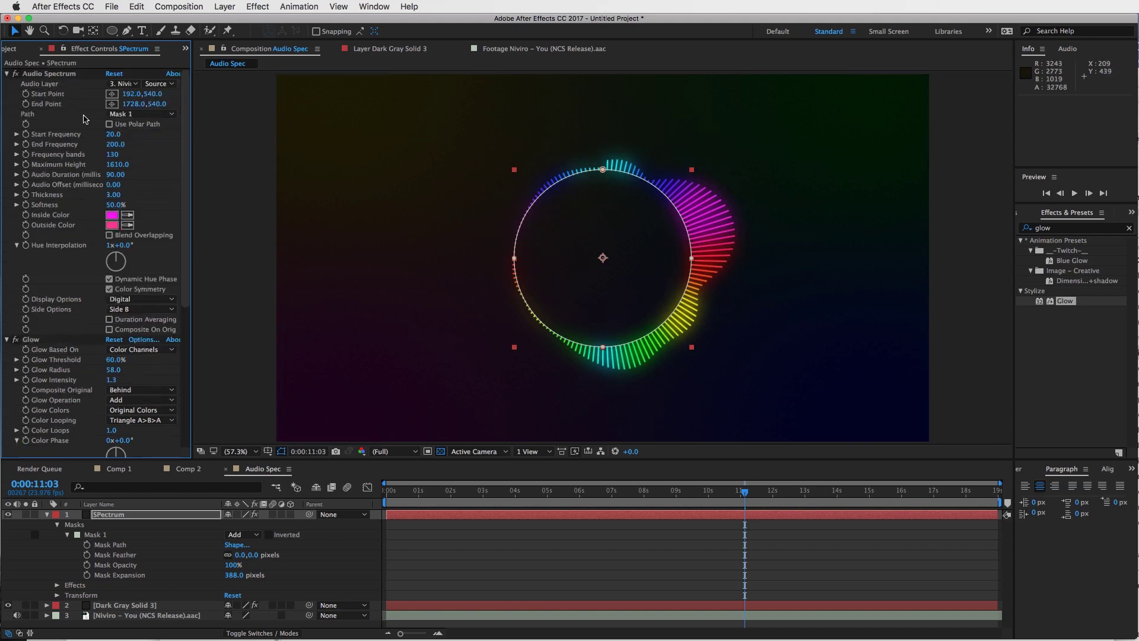
Step: Add VFLogo.png from the Project panel to the centre of the Audio Spec composition
click(12, 49)
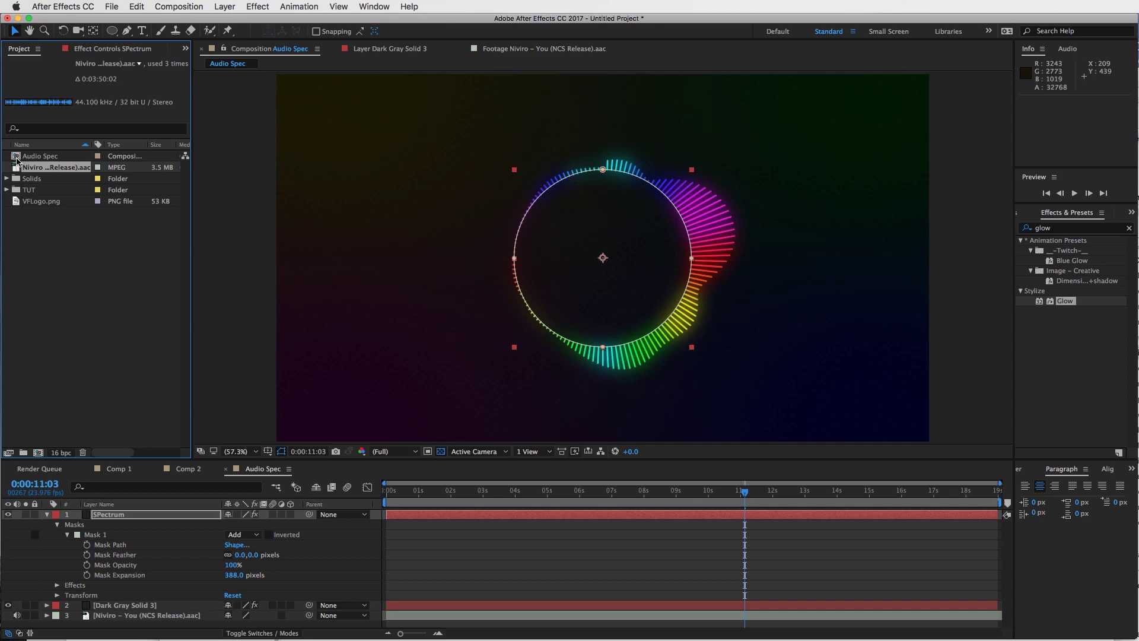
drag(15, 203, 611, 267)
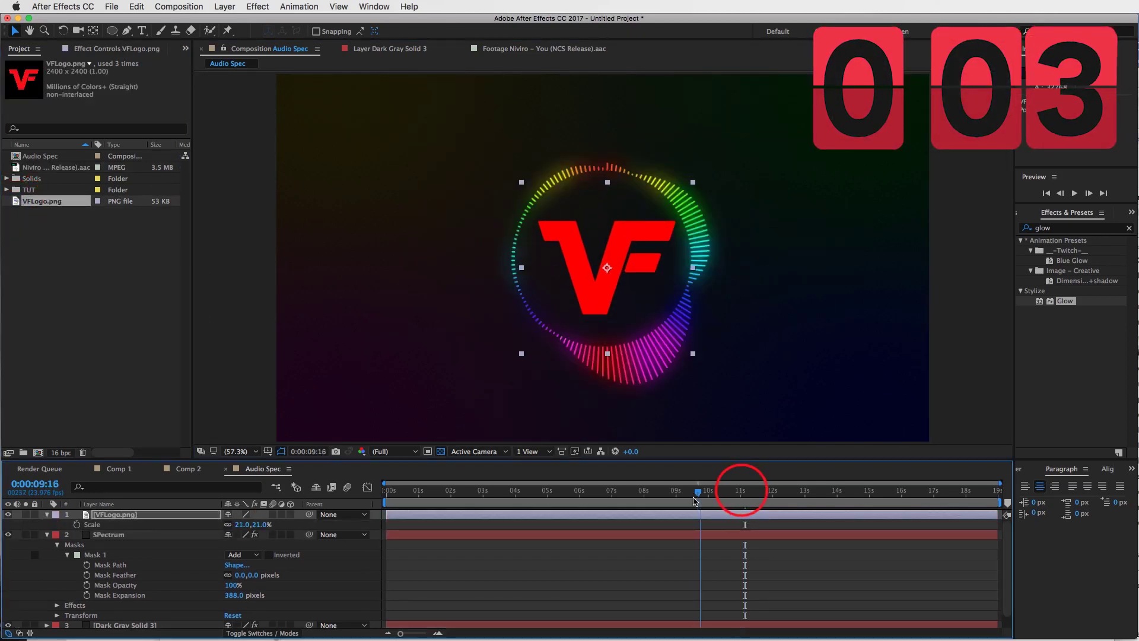